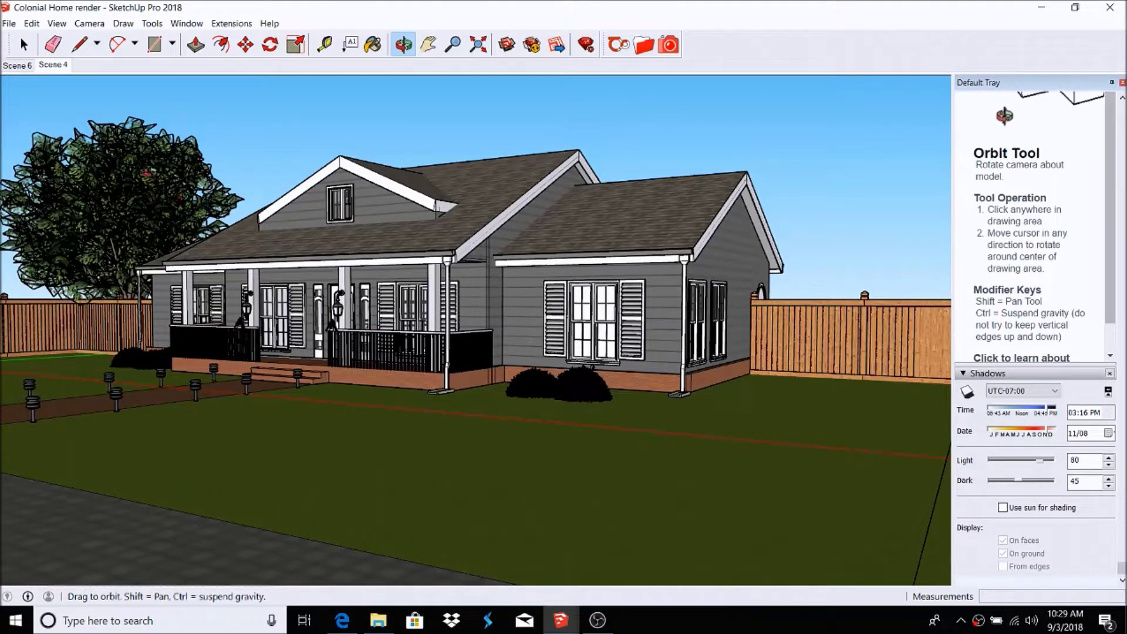
# Step: Switch back and forth between Scene 6 and Scene 4 to preview the camera move towards the house
pyautogui.click(26, 70)
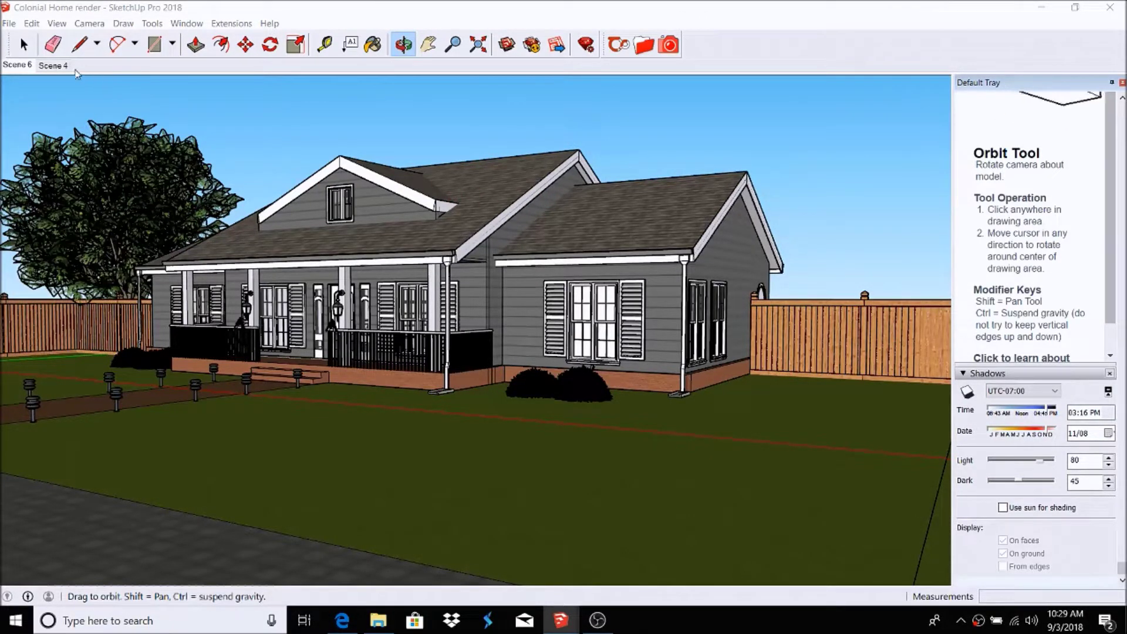
pyautogui.click(52, 67)
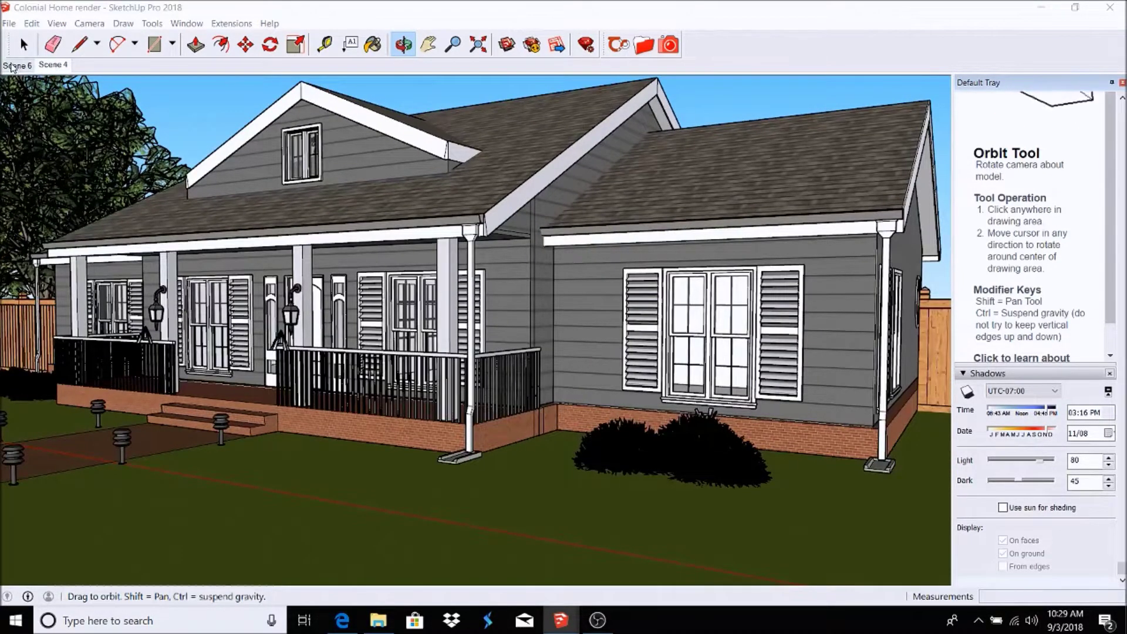
pyautogui.click(15, 67)
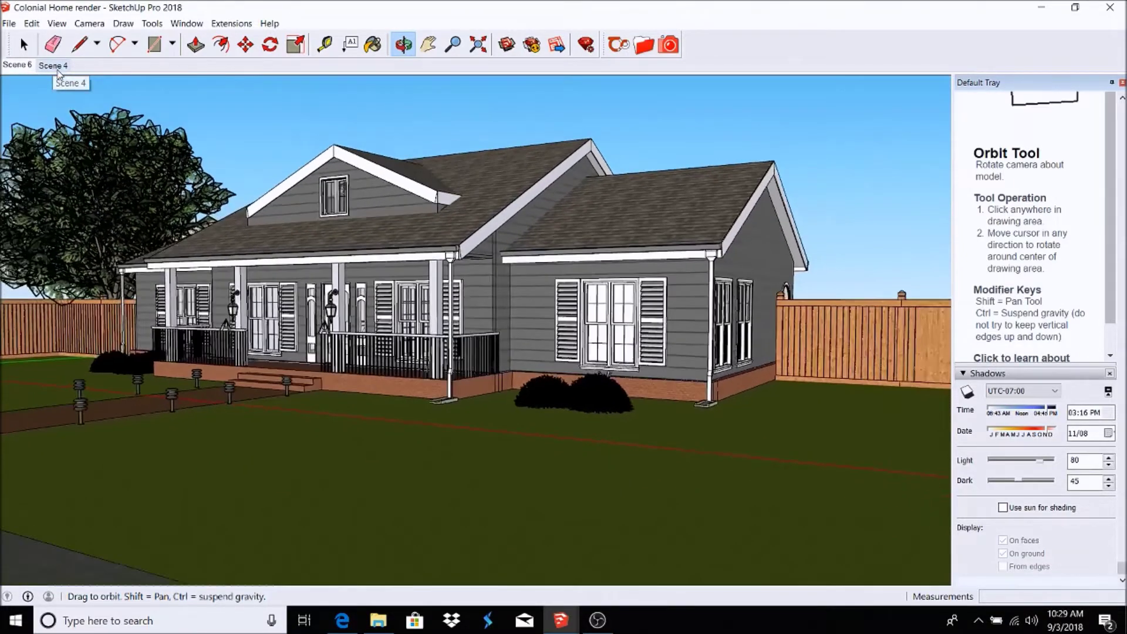
pyautogui.click(59, 70)
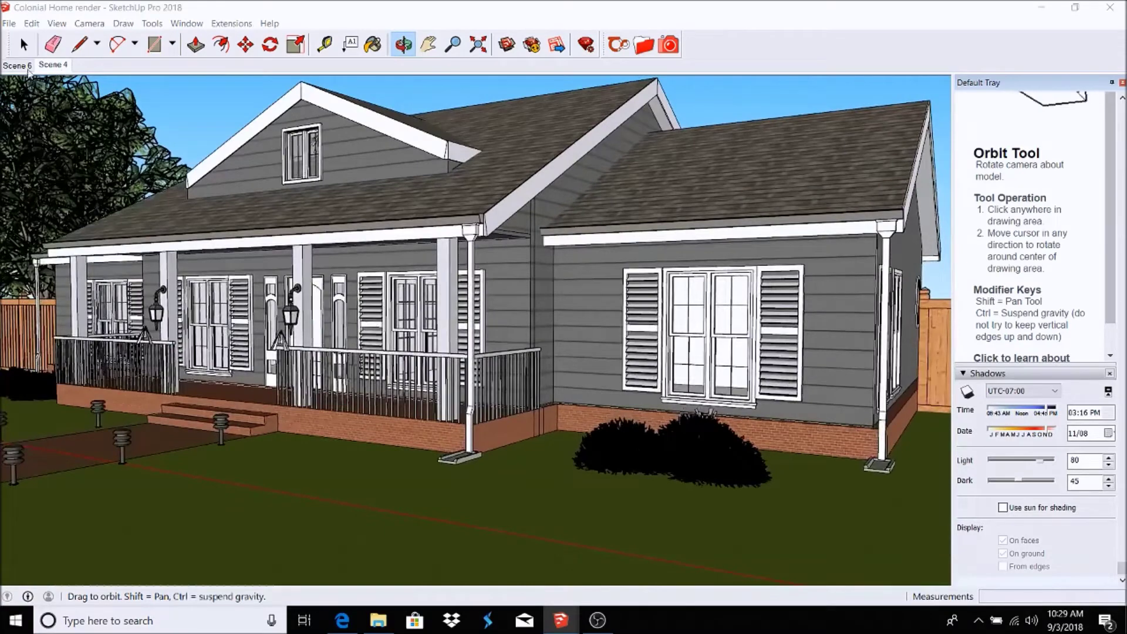
pyautogui.click(13, 67)
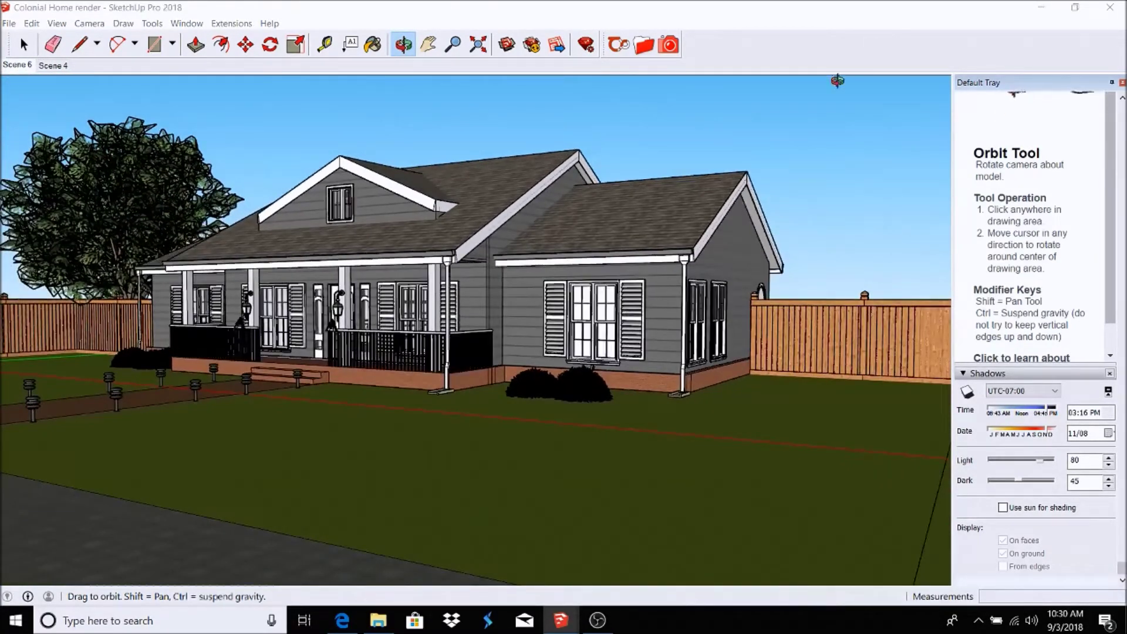
# Step: Open the Thea Render window and keep the animation plug-in at Generic and the render frames at All
pyautogui.click(618, 44)
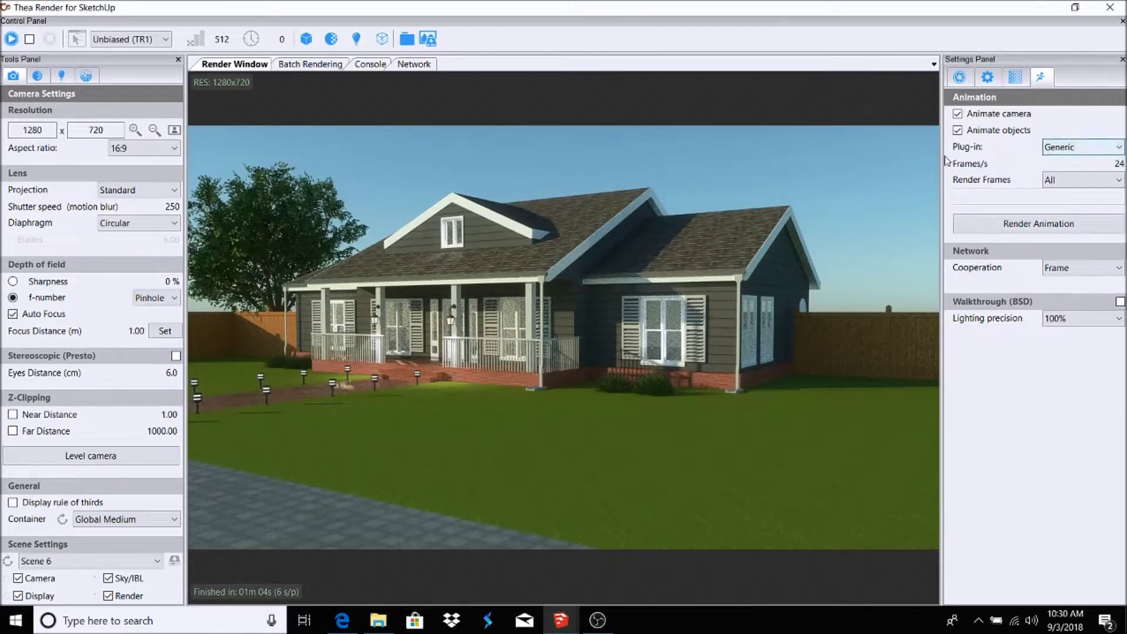
pyautogui.click(1105, 149)
pyautogui.click(1107, 161)
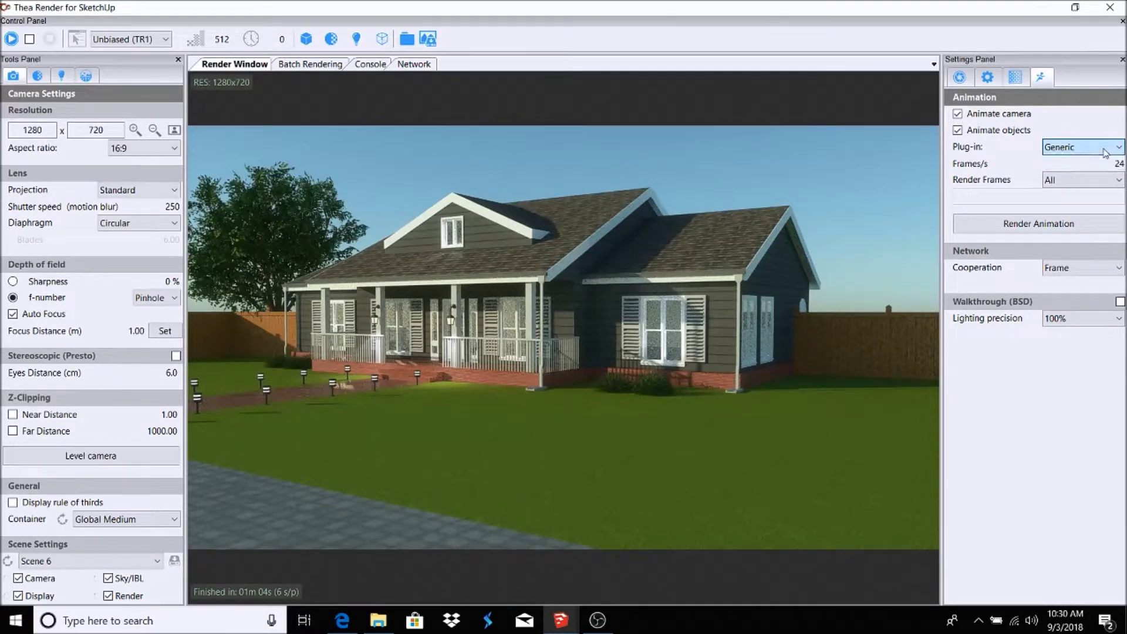
pyautogui.click(1112, 180)
pyautogui.click(1112, 181)
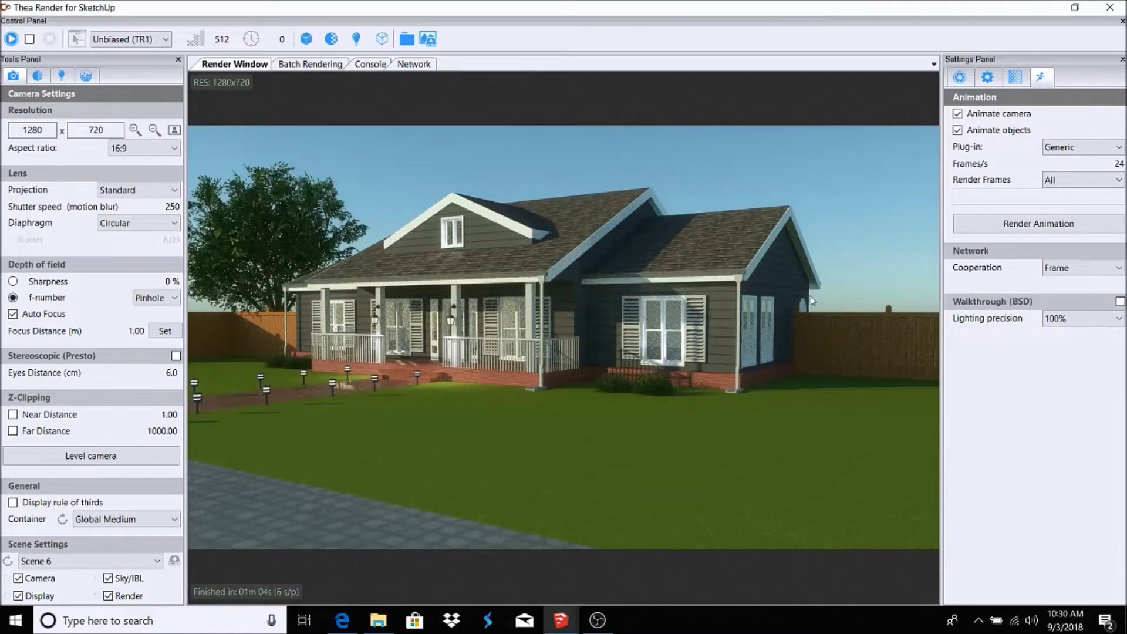
pyautogui.doubleClick(707, 8)
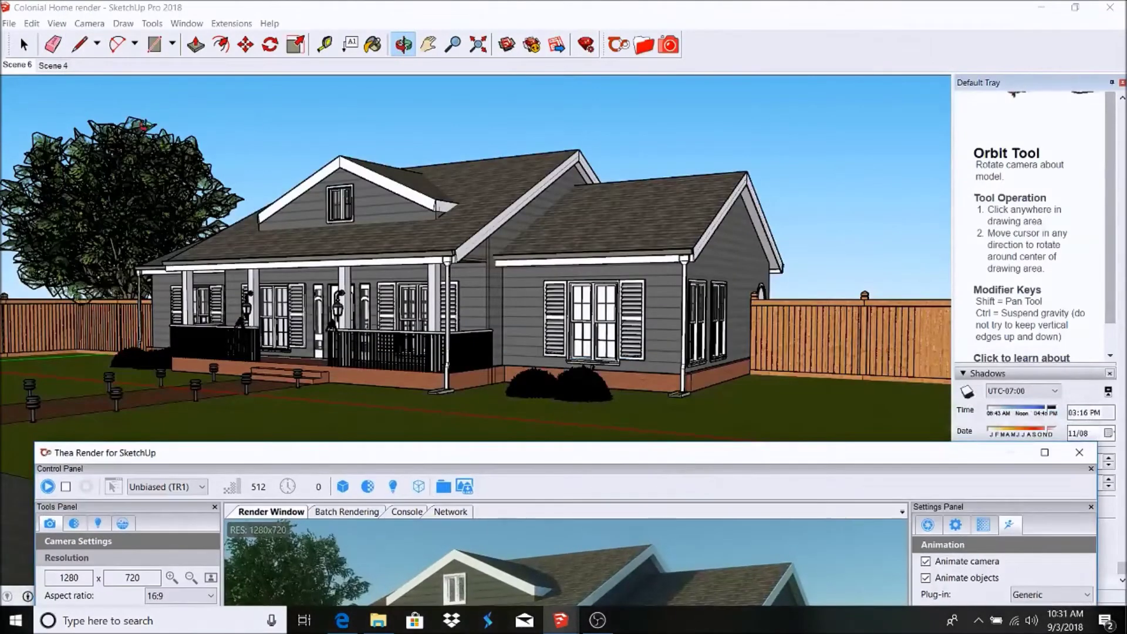
pyautogui.doubleClick(665, 458)
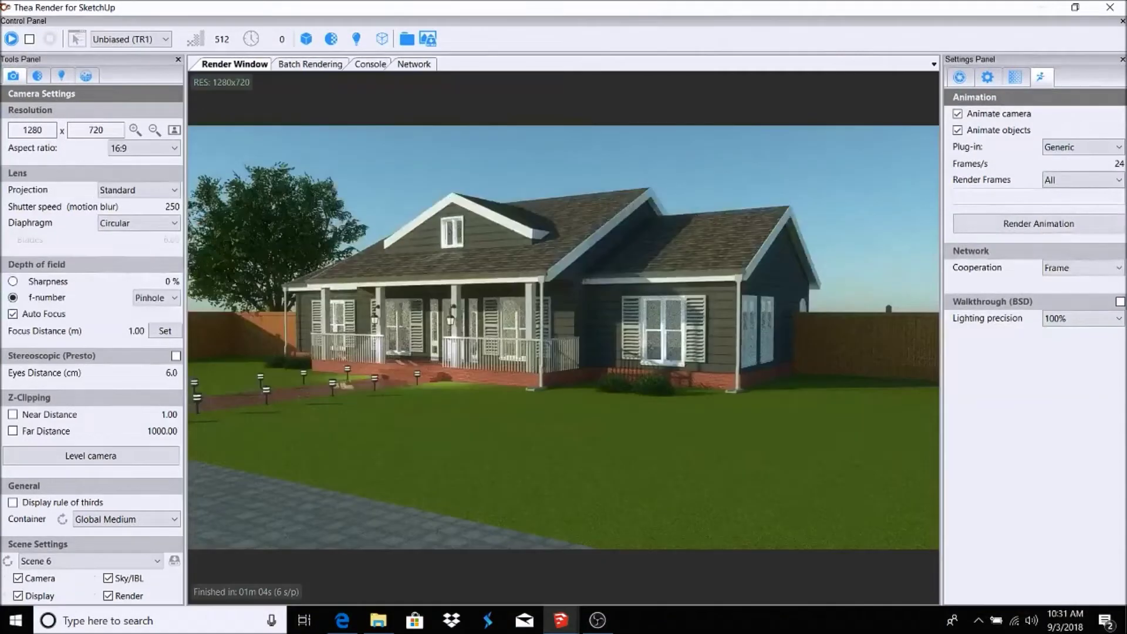
# Step: Render the animation, saving its frames as PNG files named Colonial Home render in the animation folder
pyautogui.click(1045, 226)
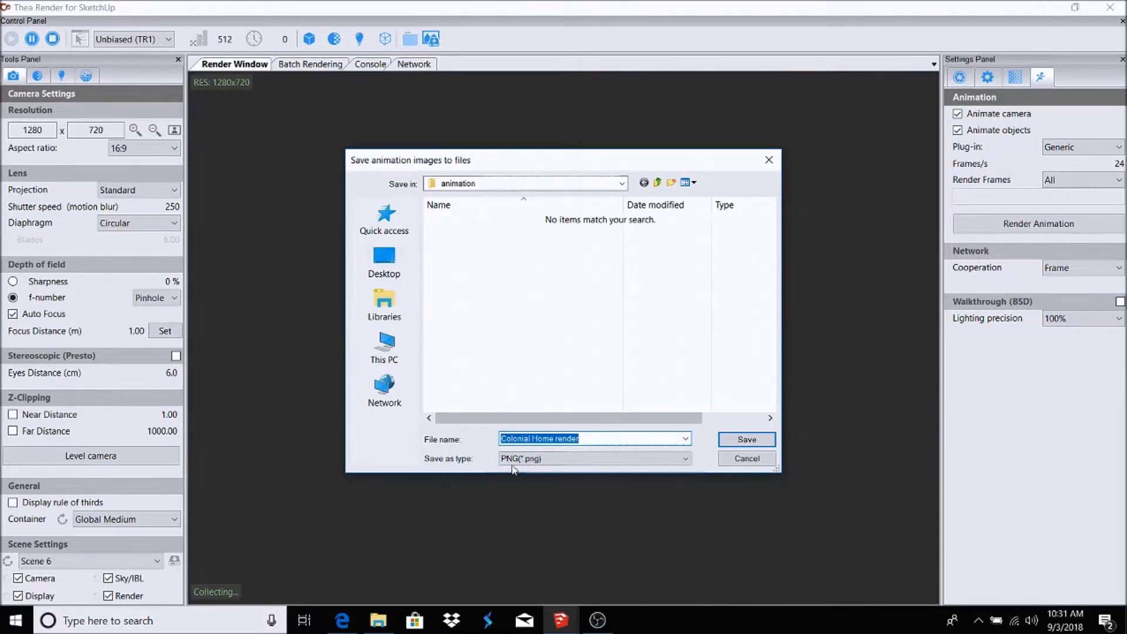
pyautogui.click(750, 441)
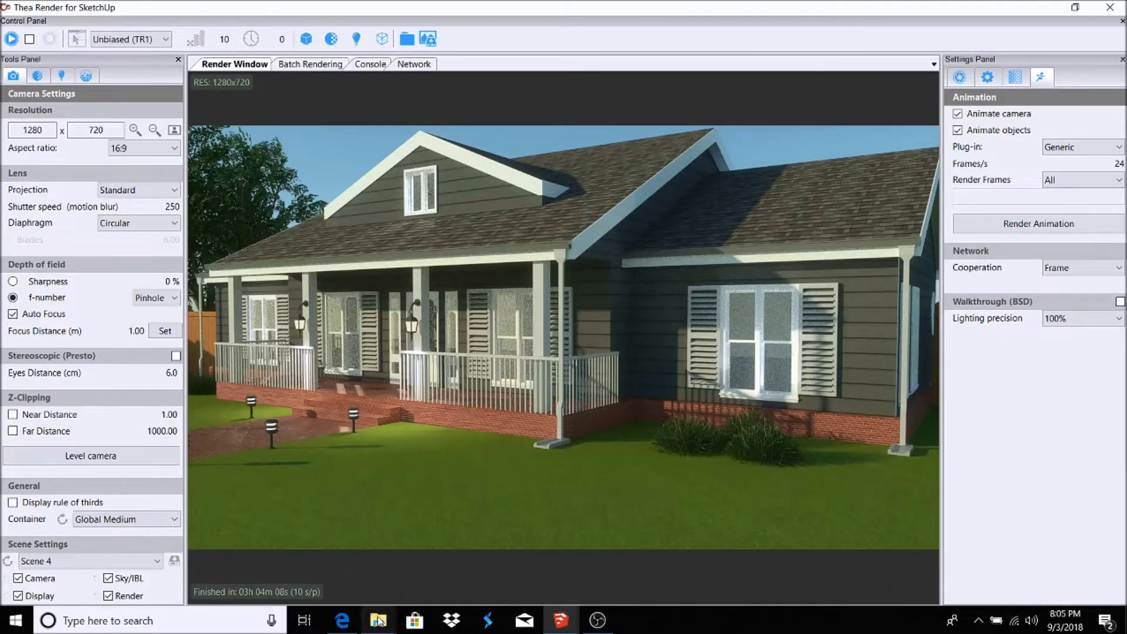
# Step: Open the animation folder in File Explorer and look through the rendered Colonial Home frames from first to last
pyautogui.moveTo(382, 626)
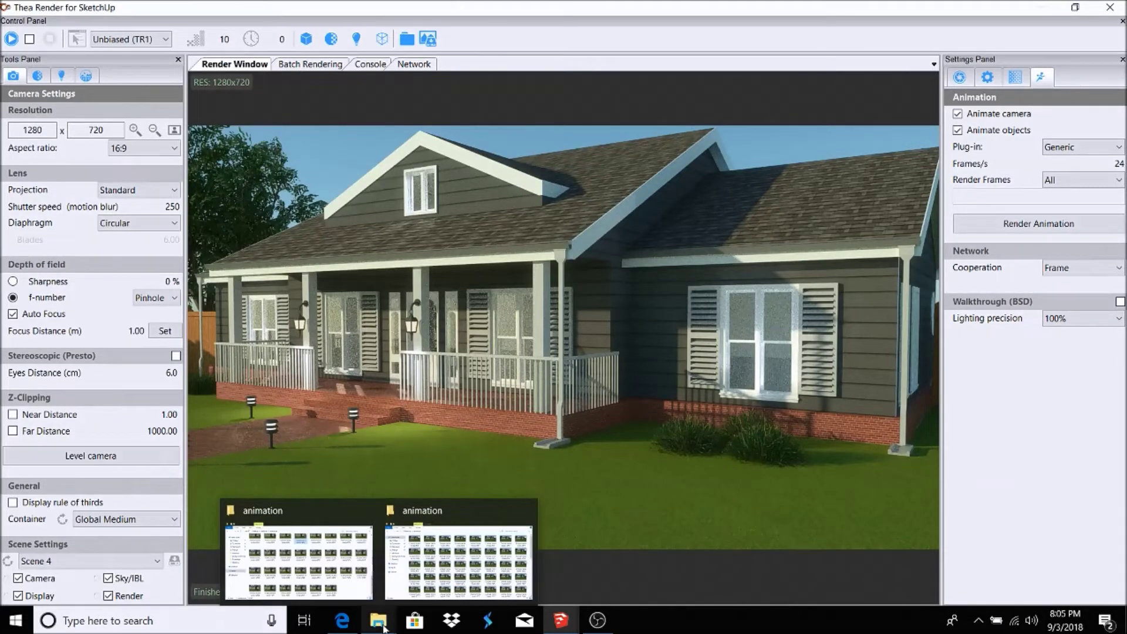
pyautogui.click(299, 558)
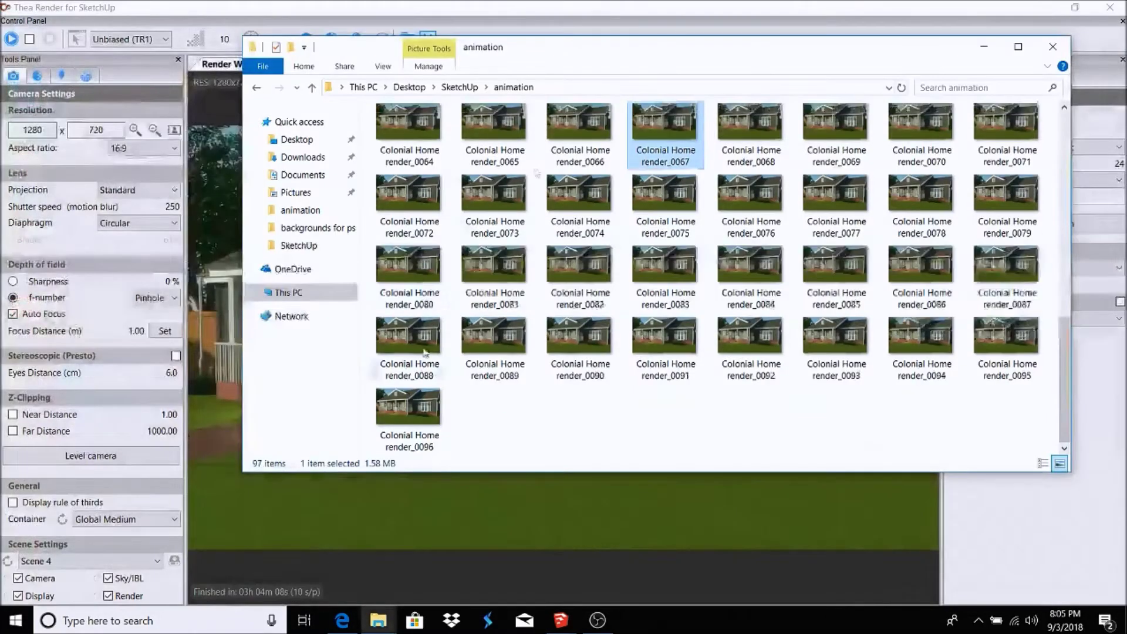
pyautogui.scroll(5, 452, 141)
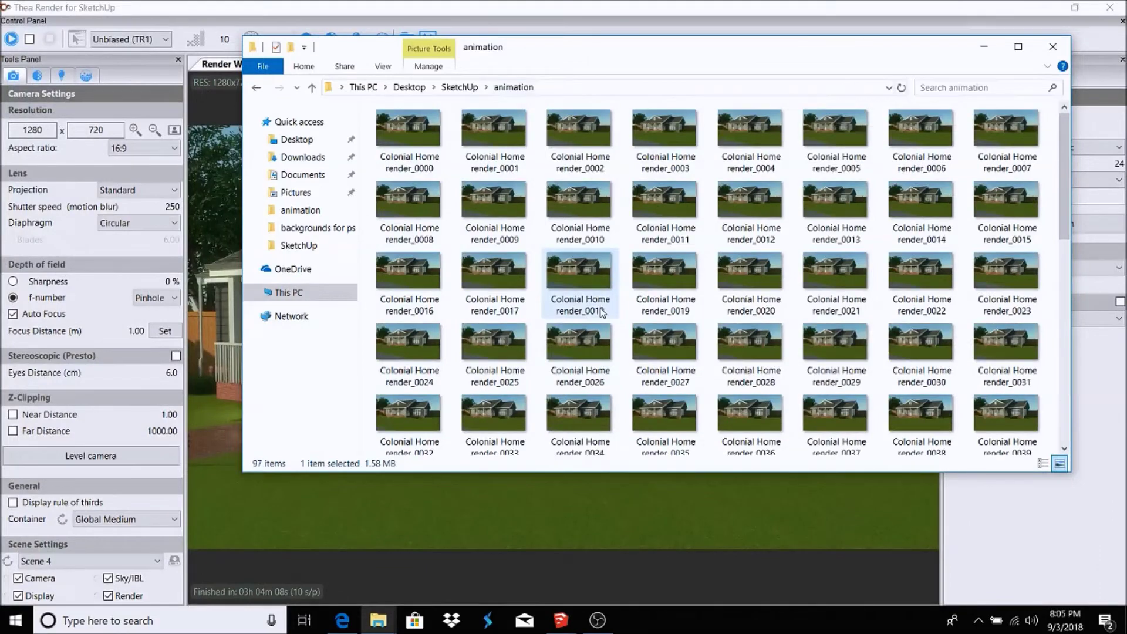
pyautogui.scroll(-5, 452, 152)
pyautogui.scroll(4, 455, 159)
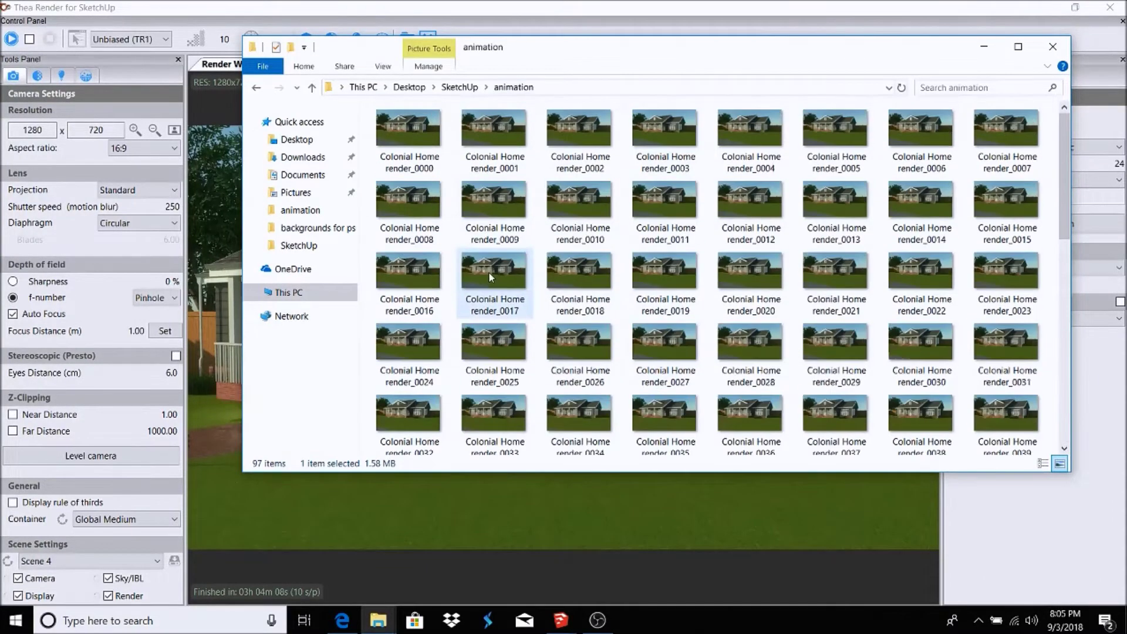
pyautogui.scroll(-4, 427, 141)
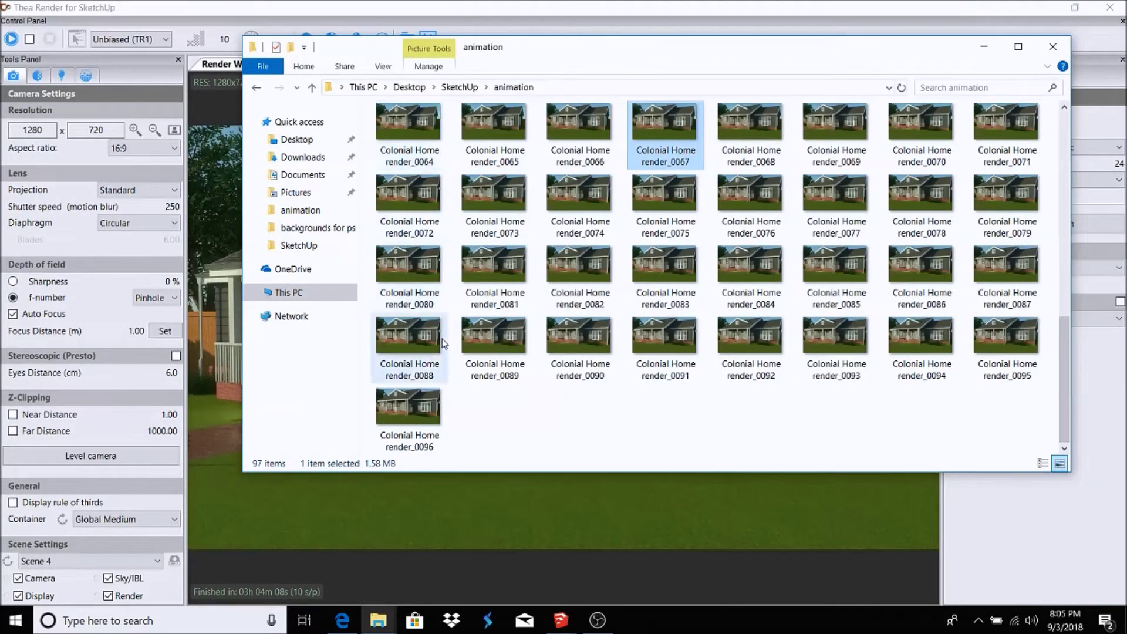
pyautogui.scroll(7, 417, 140)
pyautogui.scroll(-5, 414, 138)
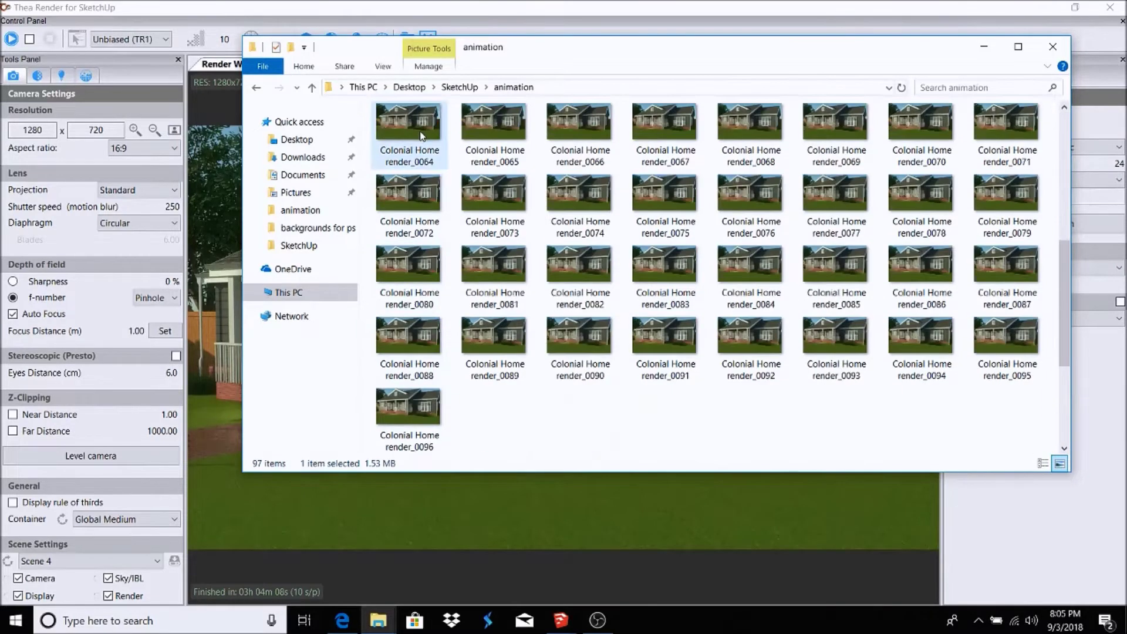
pyautogui.click(411, 408)
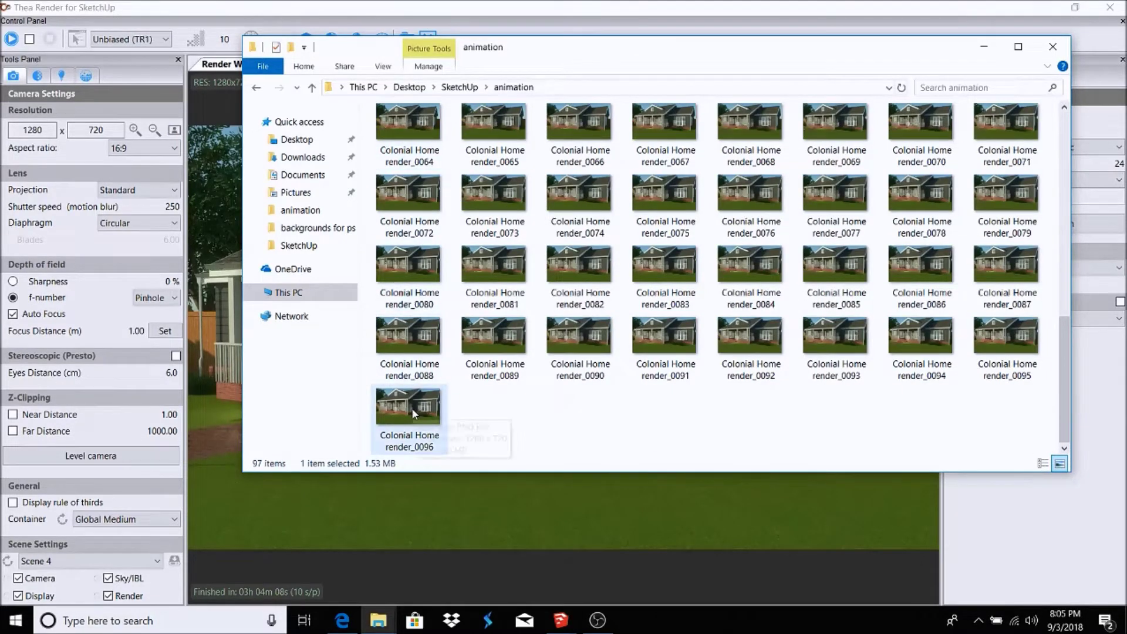
pyautogui.press('Home')
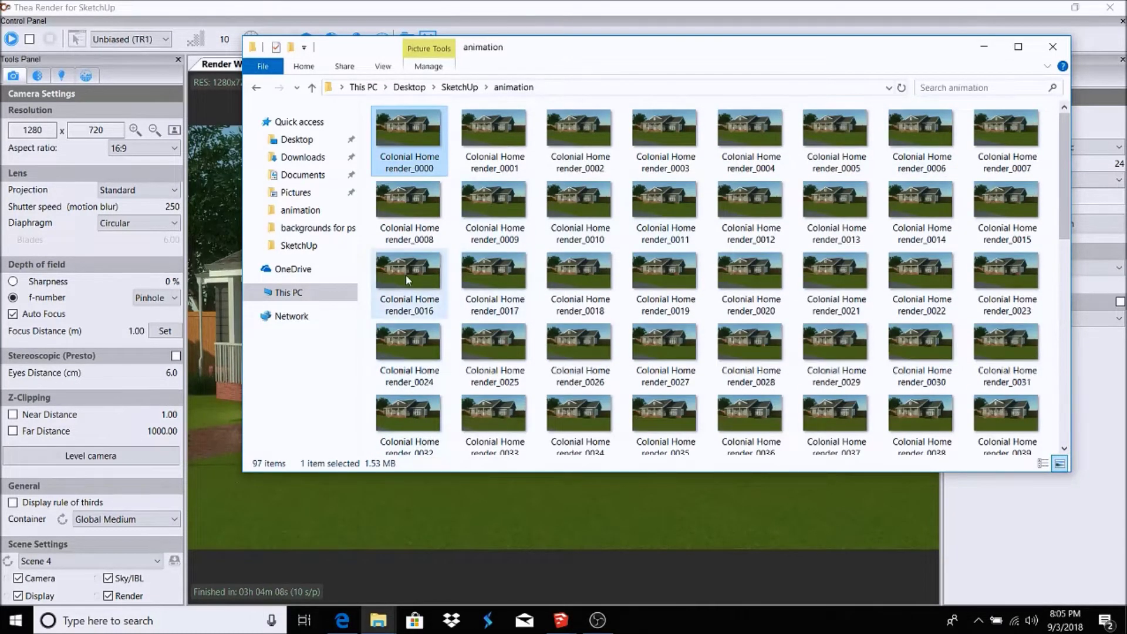
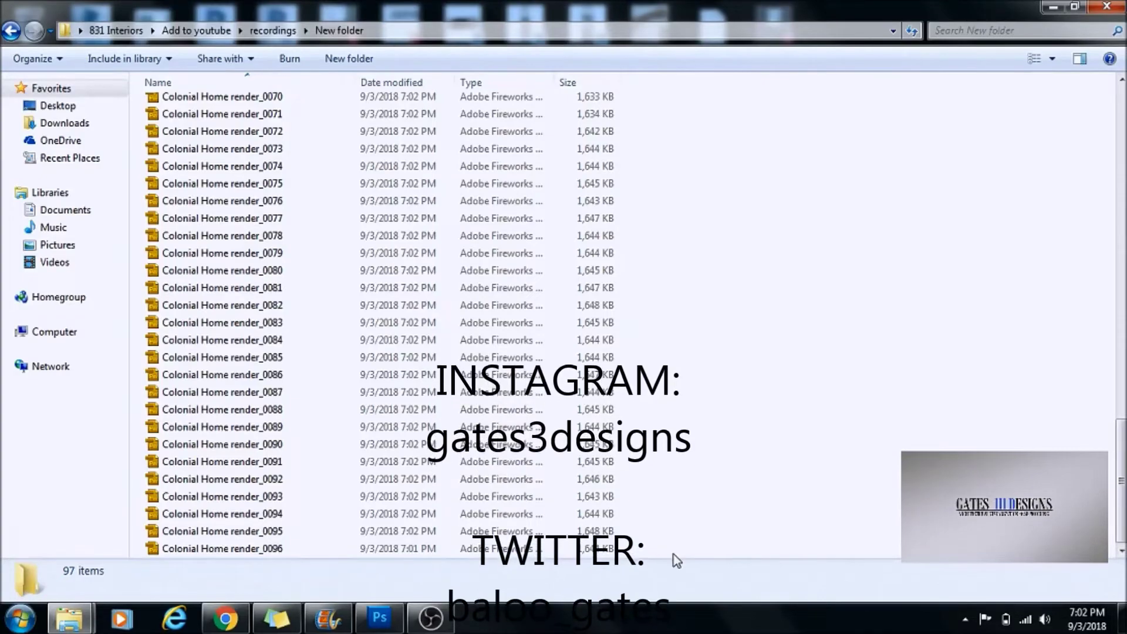
# Step: Switch to Movie Maker and arrange its window beside the folder window holding the rendered frames
pyautogui.click(328, 618)
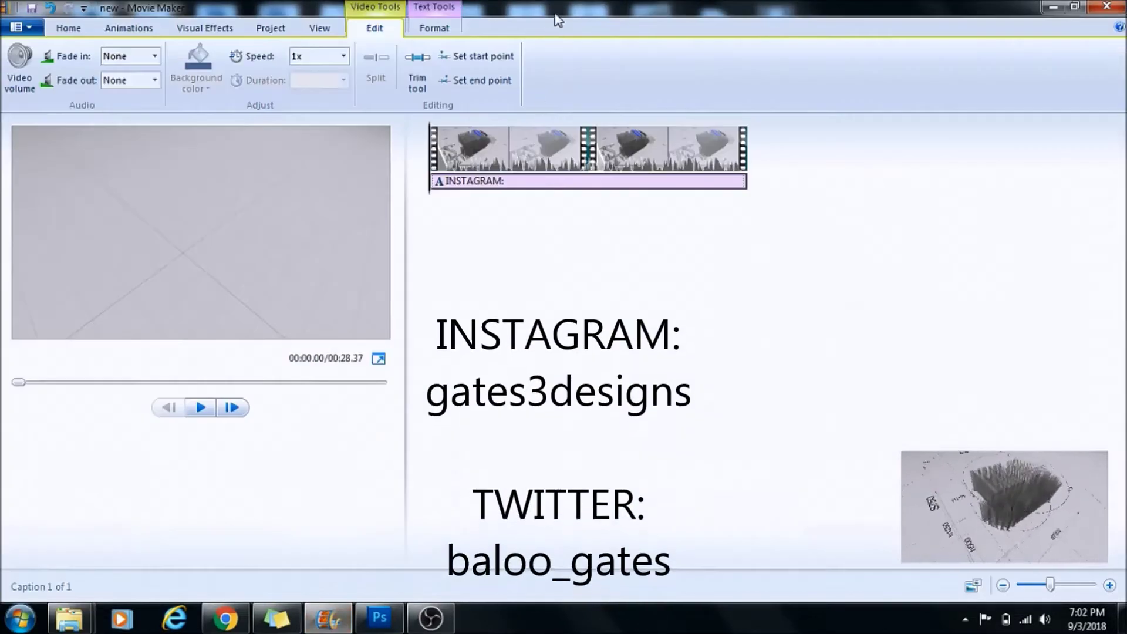
pyautogui.click(1075, 6)
pyautogui.moveTo(496, 7); pyautogui.dragTo(982, 89)
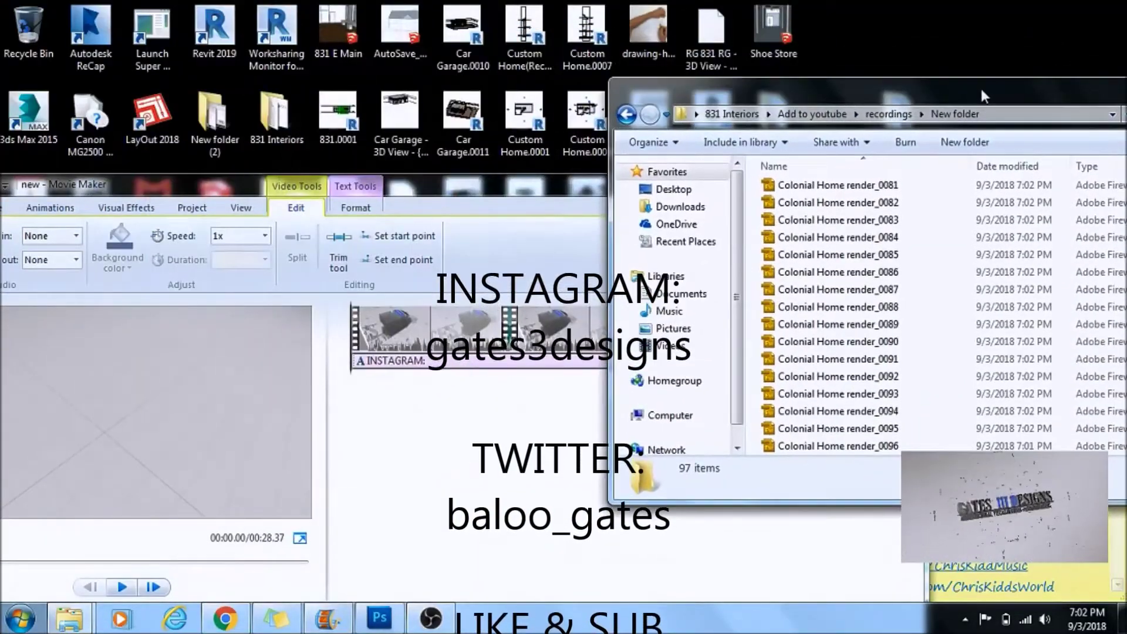
pyautogui.moveTo(571, 193); pyautogui.dragTo(399, 26)
pyautogui.click(783, 83)
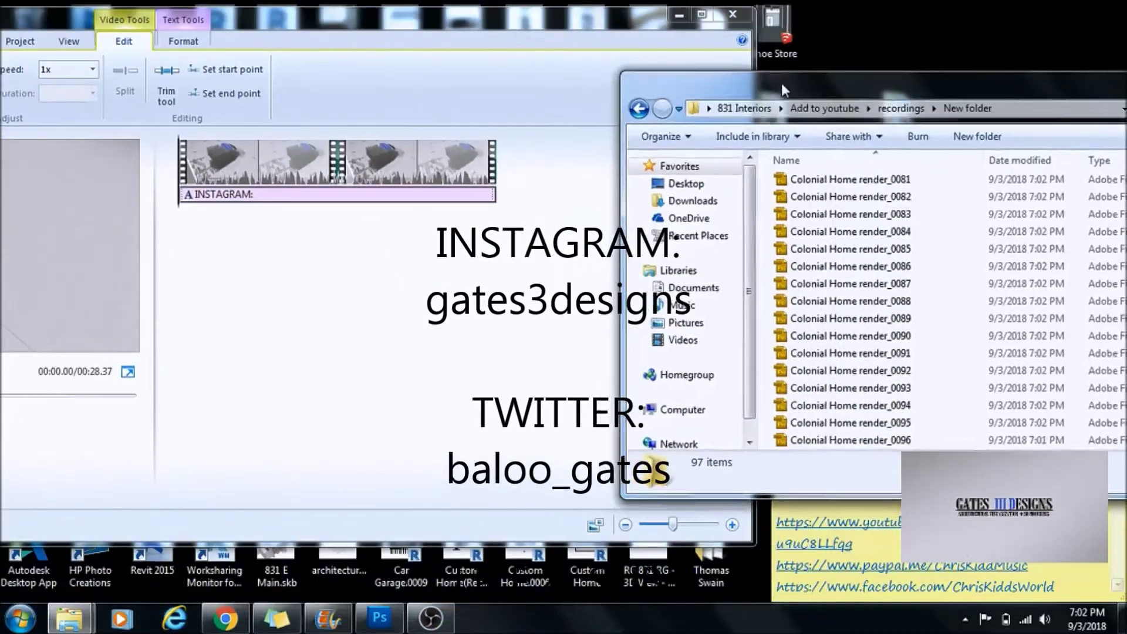
pyautogui.click(852, 438)
pyautogui.moveTo(883, 98); pyautogui.dragTo(714, 156)
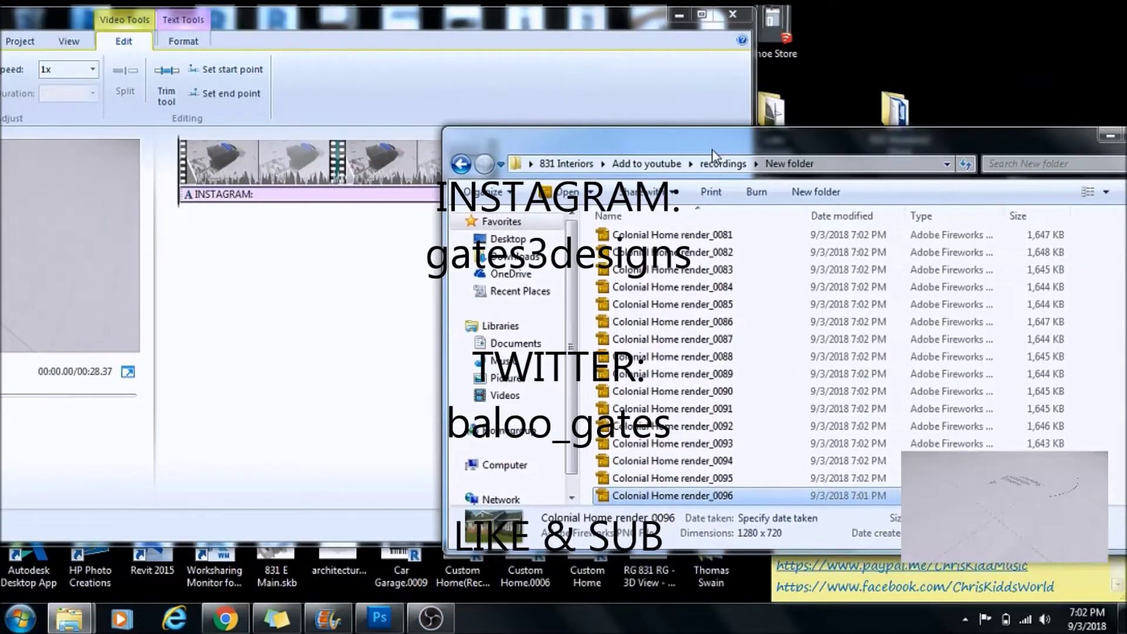
pyautogui.moveTo(445, 125); pyautogui.dragTo(553, 115)
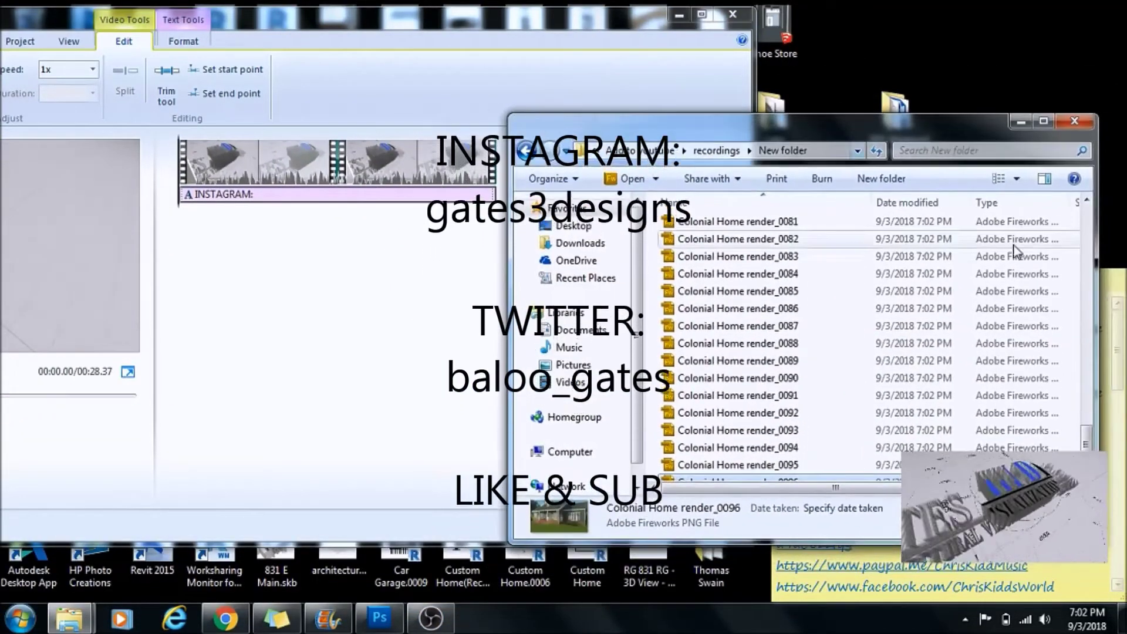
# Step: Add all frames from Colonial Home render_0000 to 0096 to the start of the Movie Maker timeline and maximize the window
pyautogui.moveTo(1088, 438); pyautogui.dragTo(1088, 226)
pyautogui.hotkey('ctrl', 'a')
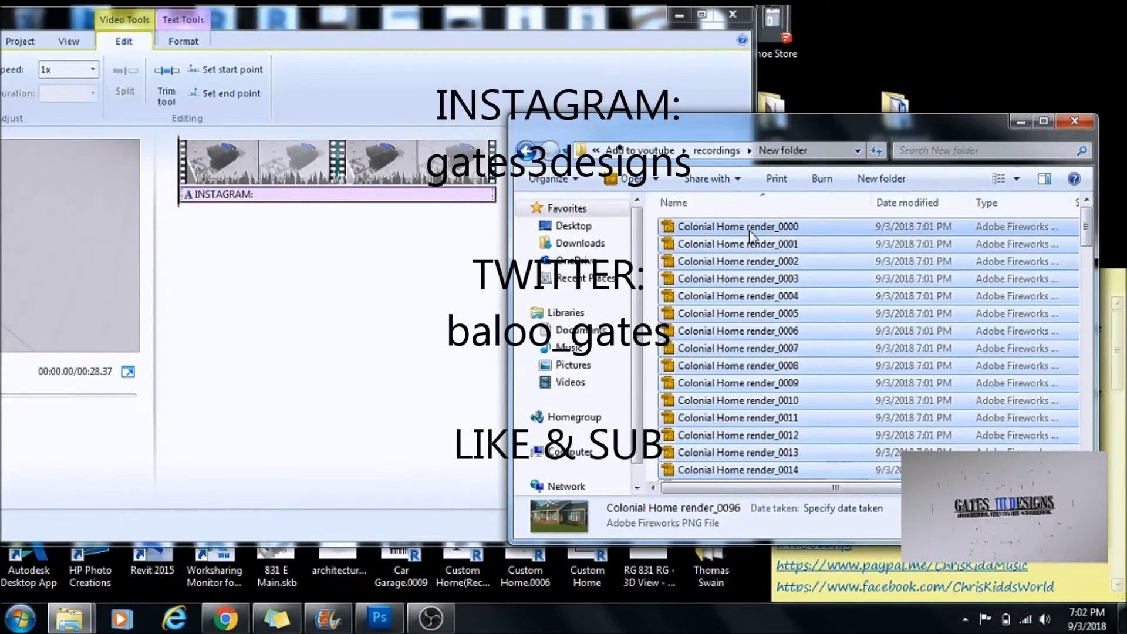
pyautogui.moveTo(751, 235); pyautogui.dragTo(179, 191)
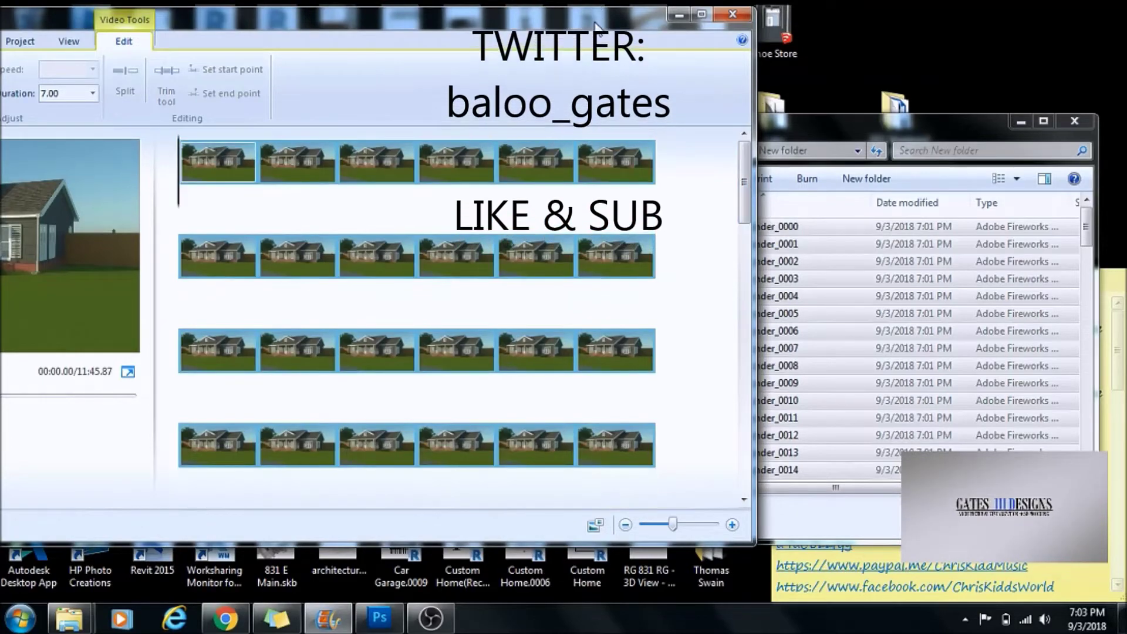
pyautogui.press('super+Up')
pyautogui.scroll(-3, 1098, 211)
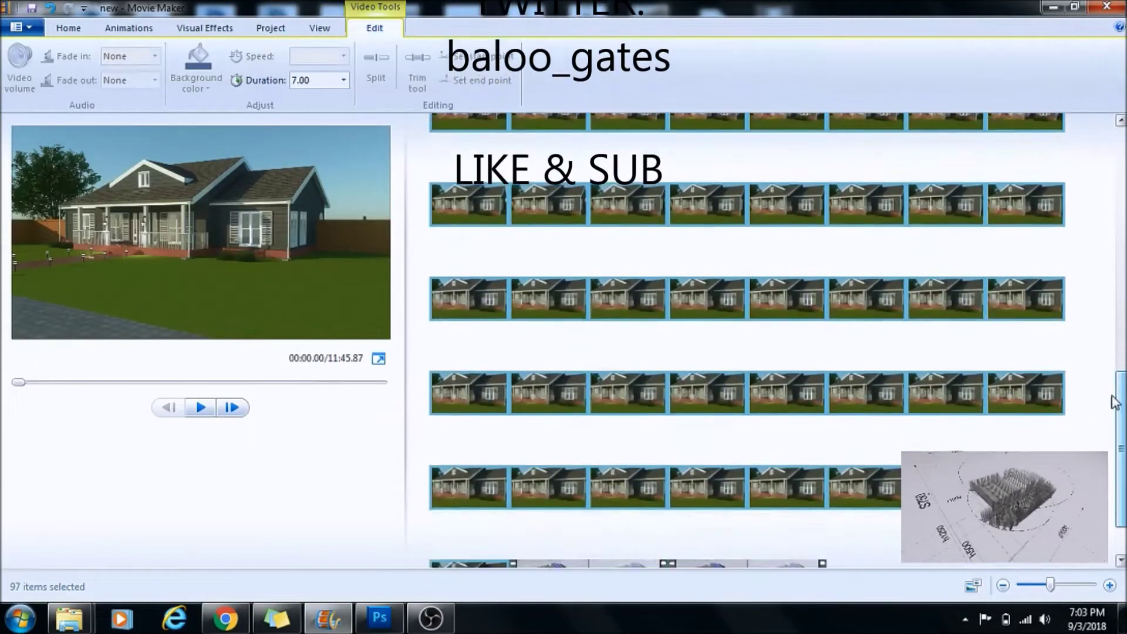
pyautogui.scroll(3, 1098, 211)
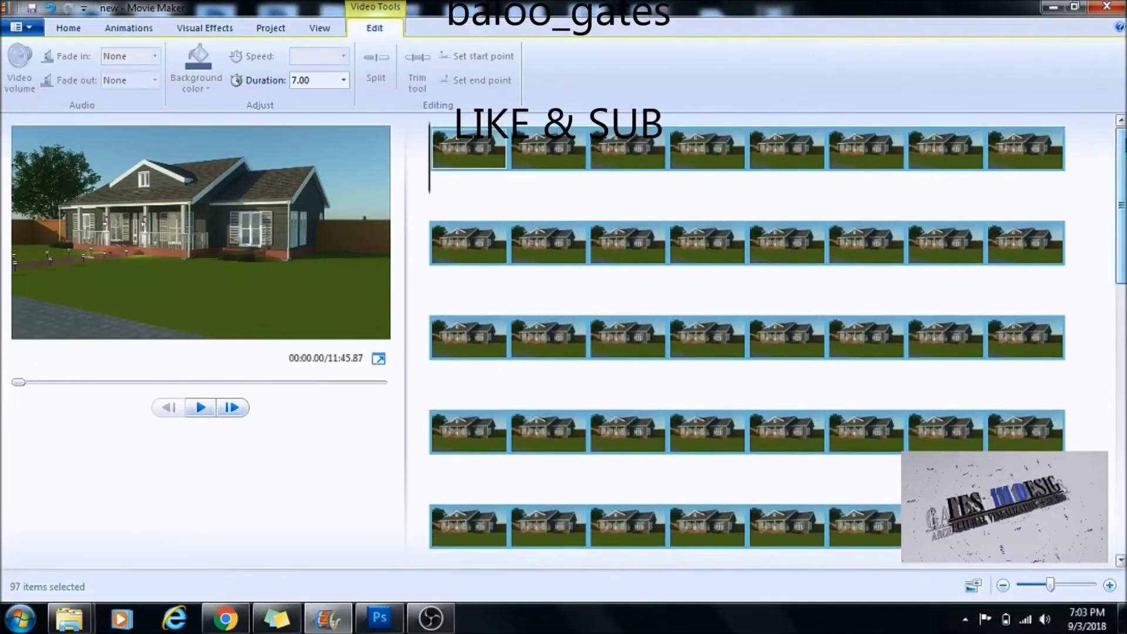
# Step: Select every house frame on the timeline, excluding the logo clips, and set their duration to 0.05 seconds
pyautogui.click(464, 136)
pyautogui.moveTo(1119, 211); pyautogui.dragTo(1110, 457)
pyautogui.keyDown('shift'); pyautogui.click(461, 522); pyautogui.keyUp('shift')
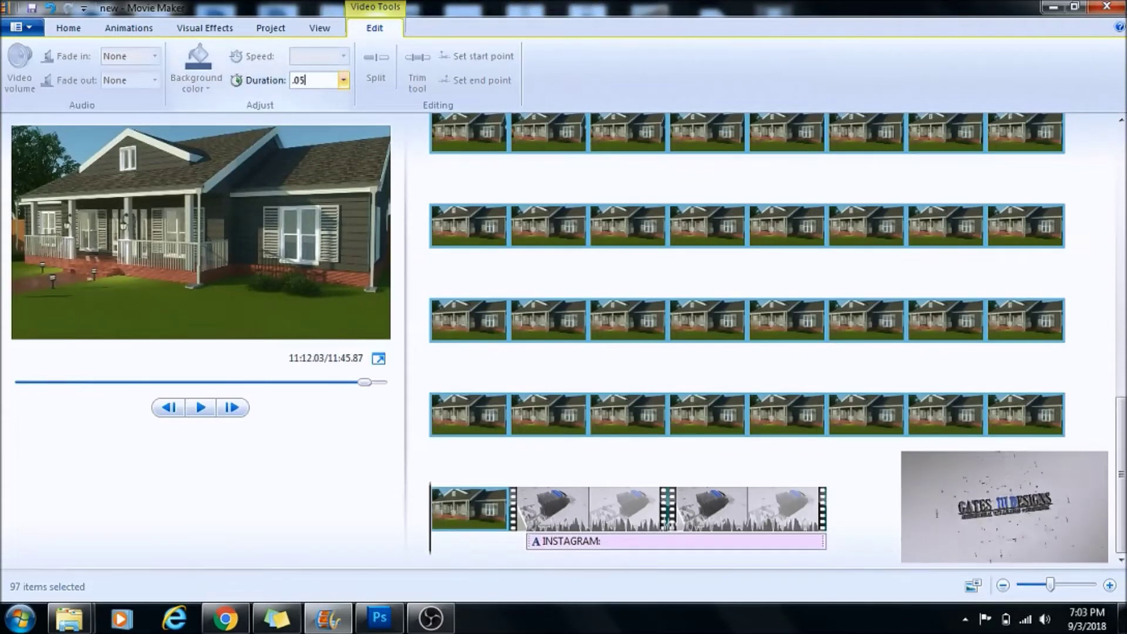
pyautogui.press('Return')
# Step: Play the image sequence twice from the first frame to check the animation's motion
pyautogui.moveTo(1121, 429); pyautogui.dragTo(1101, 164)
pyautogui.click(442, 153)
pyautogui.click(201, 408)
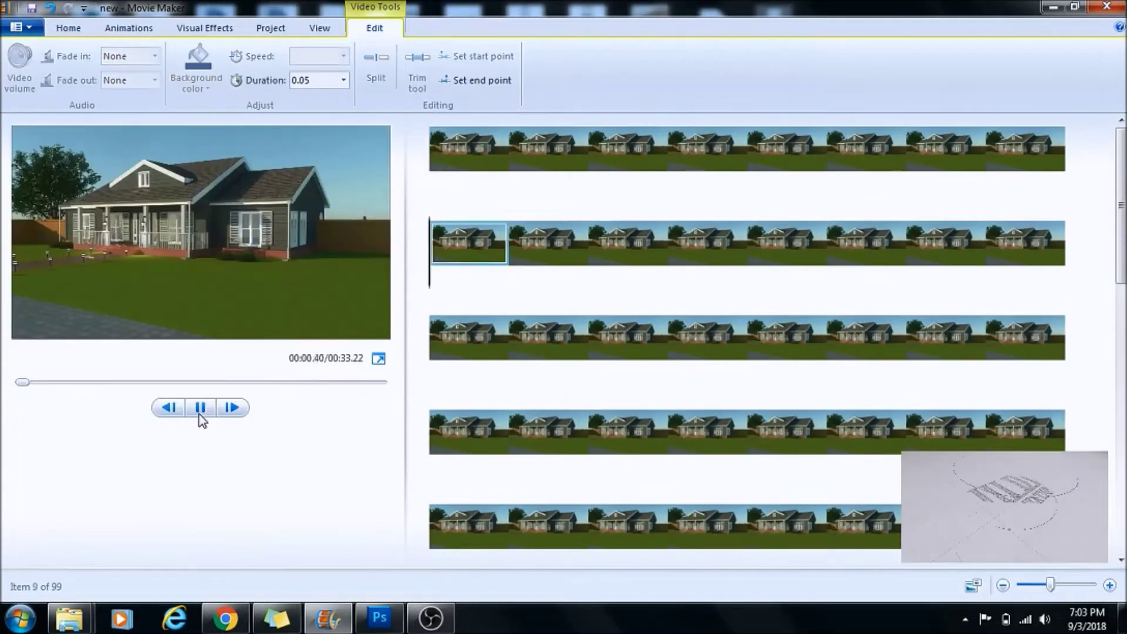
pyautogui.click(200, 408)
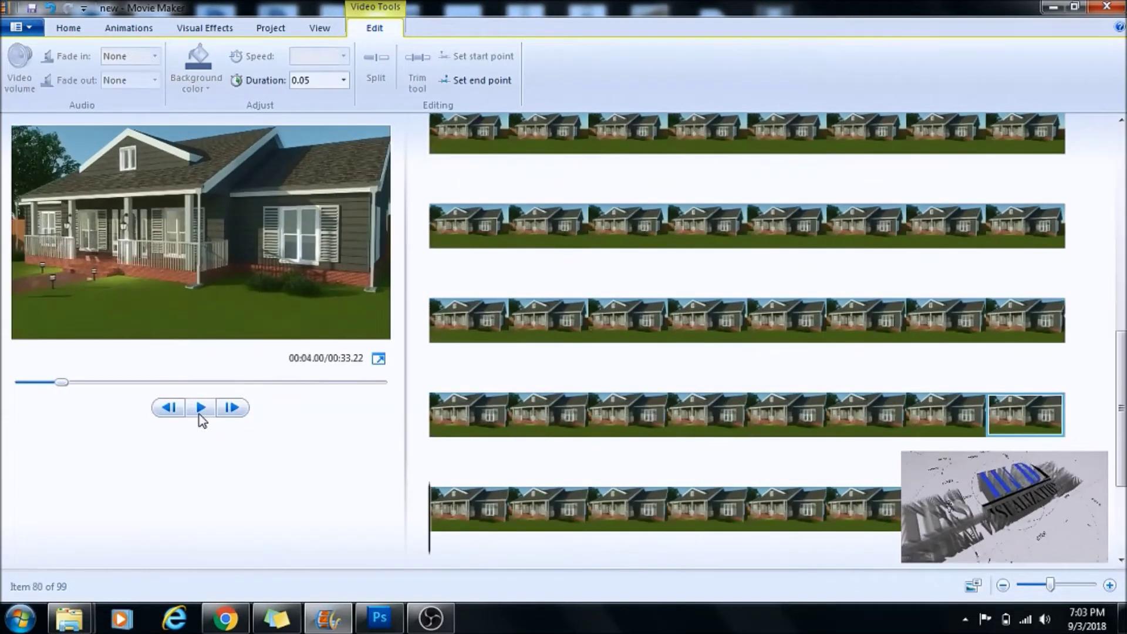
pyautogui.moveTo(1121, 363); pyautogui.dragTo(1118, 154)
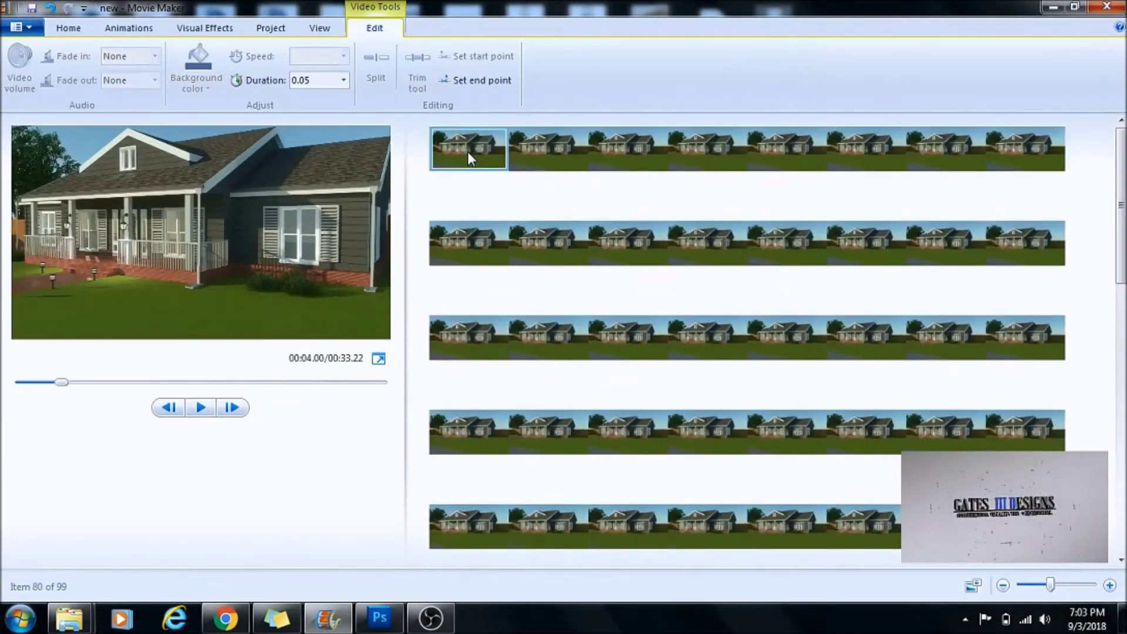
pyautogui.click(470, 151)
pyautogui.click(200, 407)
pyautogui.click(200, 407)
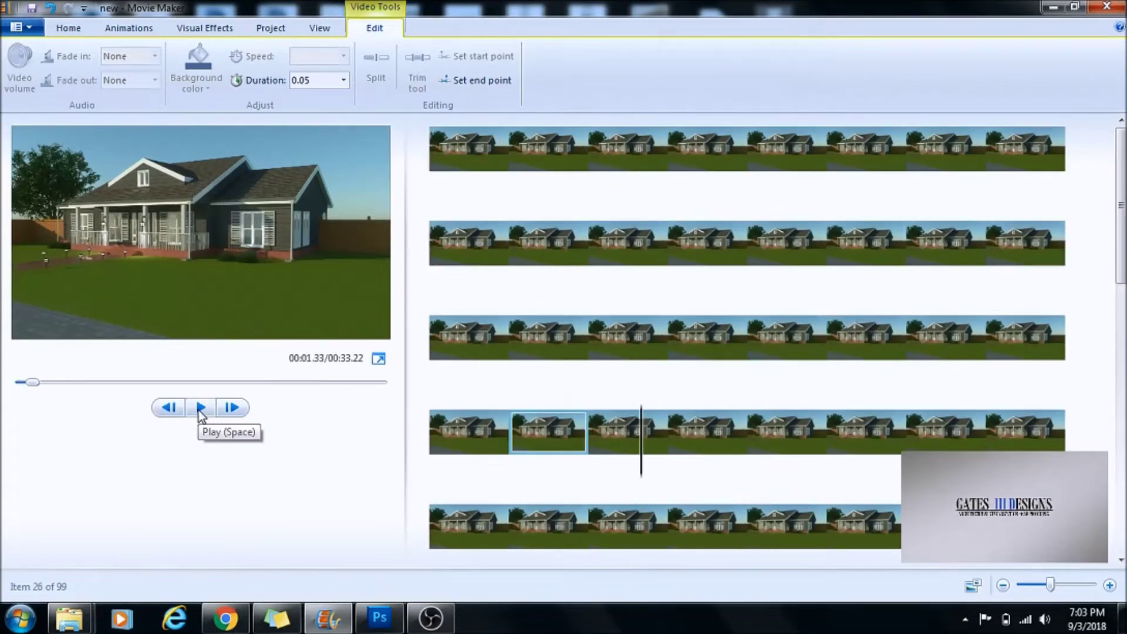
# Step: Remove the first 25 house frames from the start of the timeline
pyautogui.click(471, 432)
pyautogui.click(1012, 344)
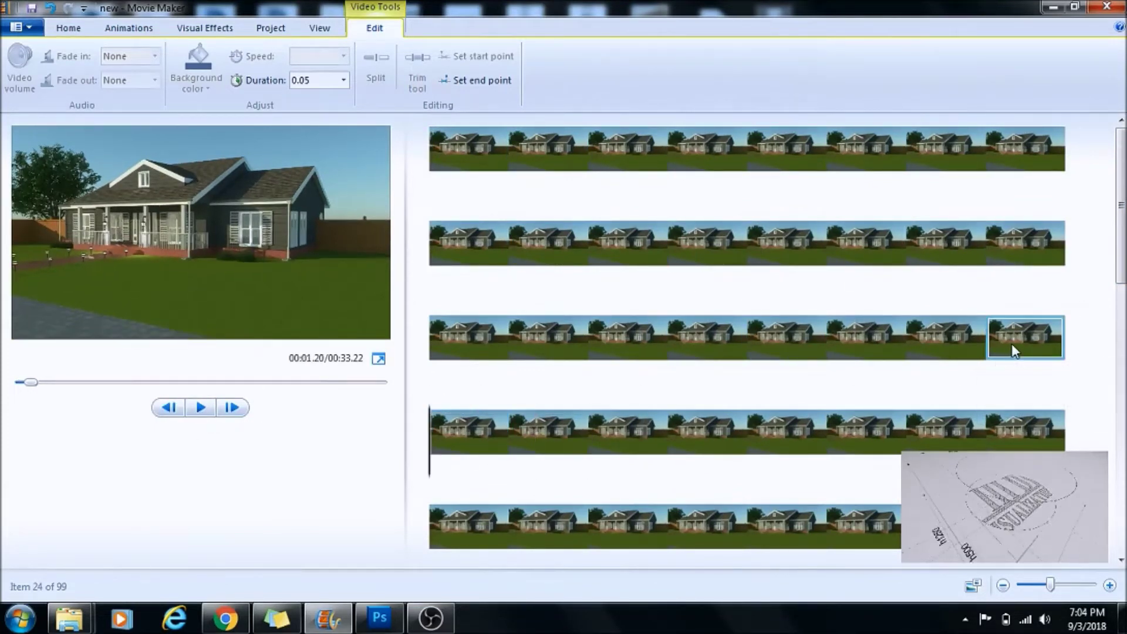
pyautogui.click(481, 435)
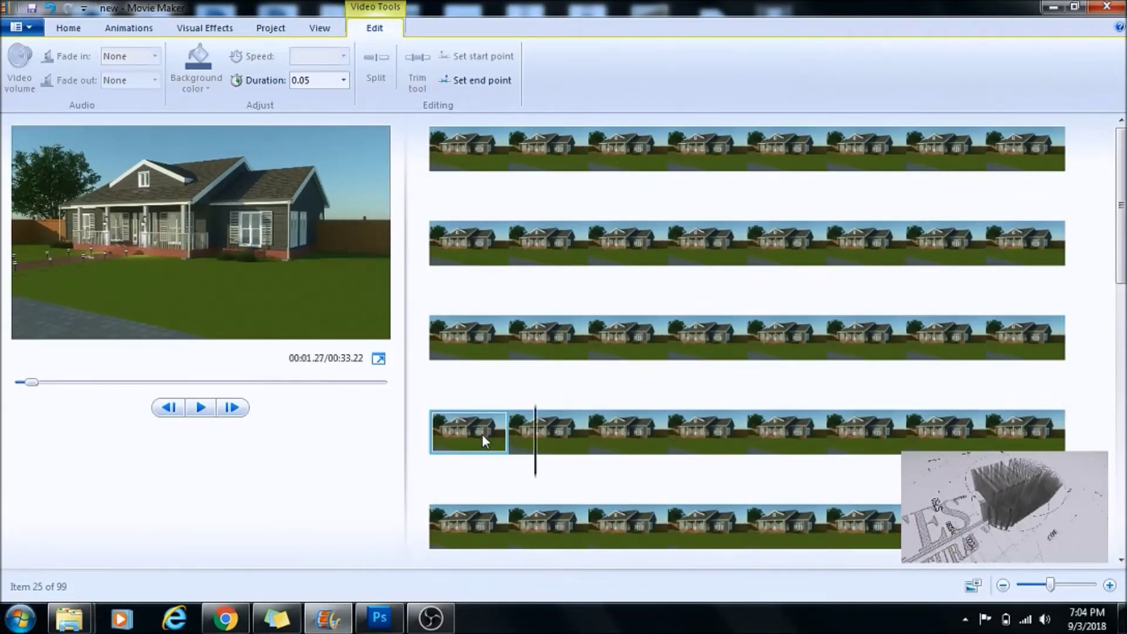
pyautogui.keyDown('shift'); pyautogui.click(478, 151); pyautogui.keyUp('shift')
pyautogui.rightClick(478, 151)
pyautogui.click(524, 257)
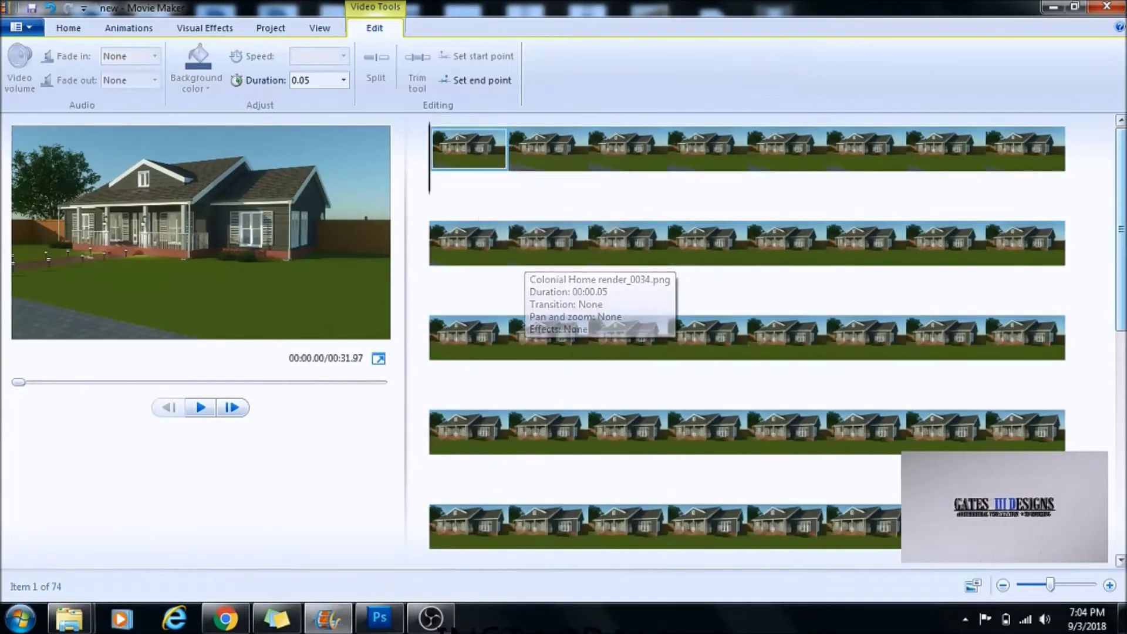
# Step: Play the remaining house frames from several points and compare them with the last frame to check where the camera motion ends
pyautogui.moveTo(1119, 235); pyautogui.dragTo(1119, 467)
pyautogui.click(1039, 423)
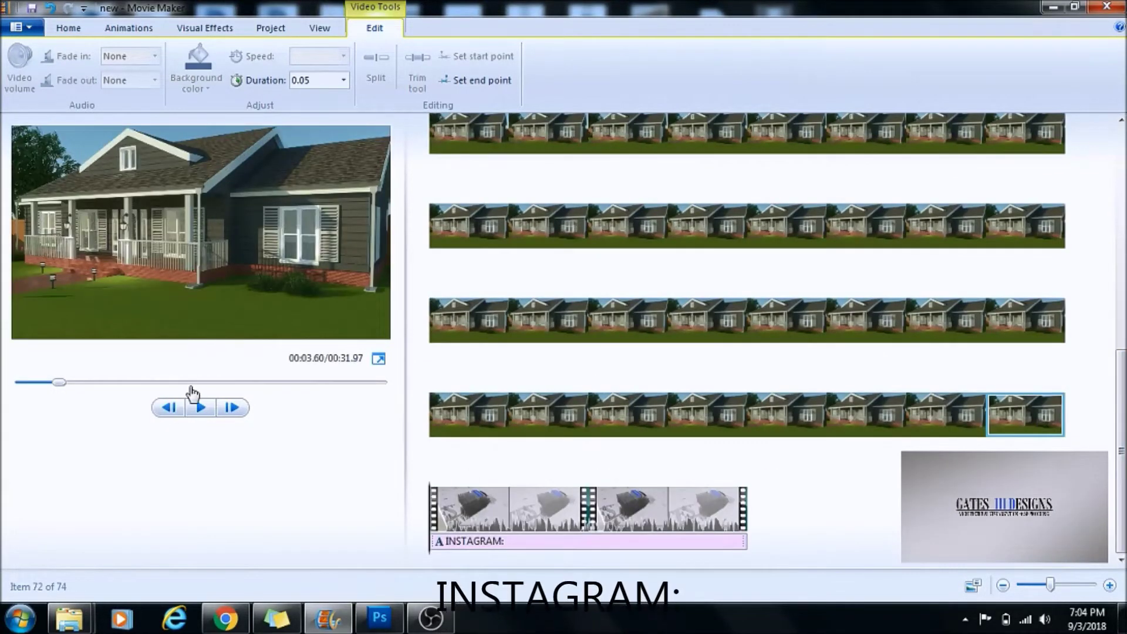
pyautogui.click(200, 410)
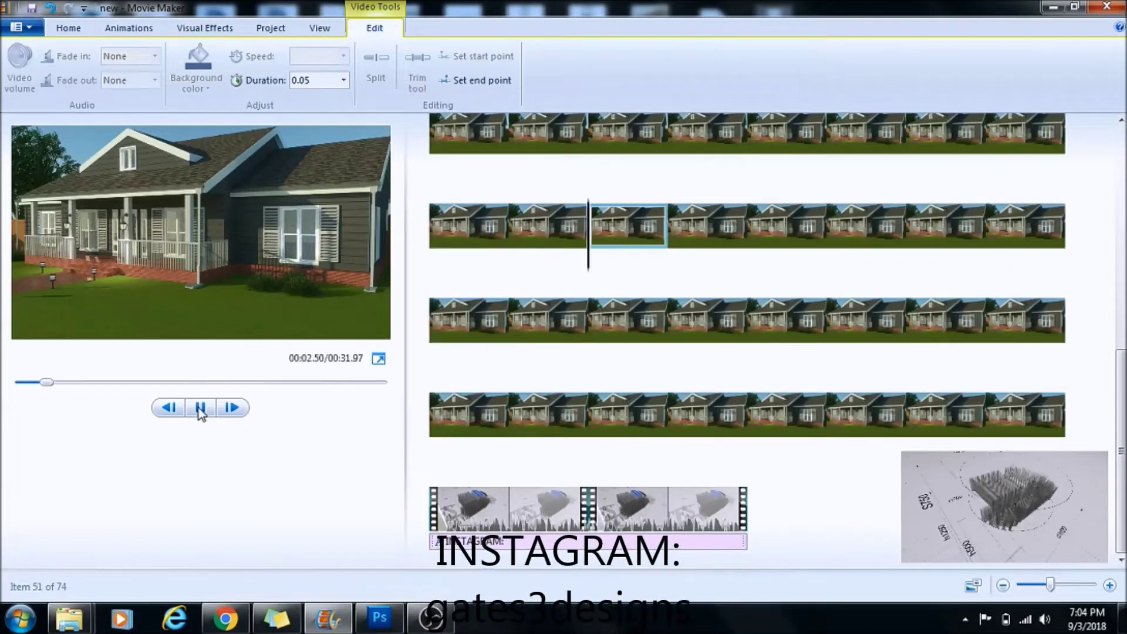
pyautogui.click(467, 124)
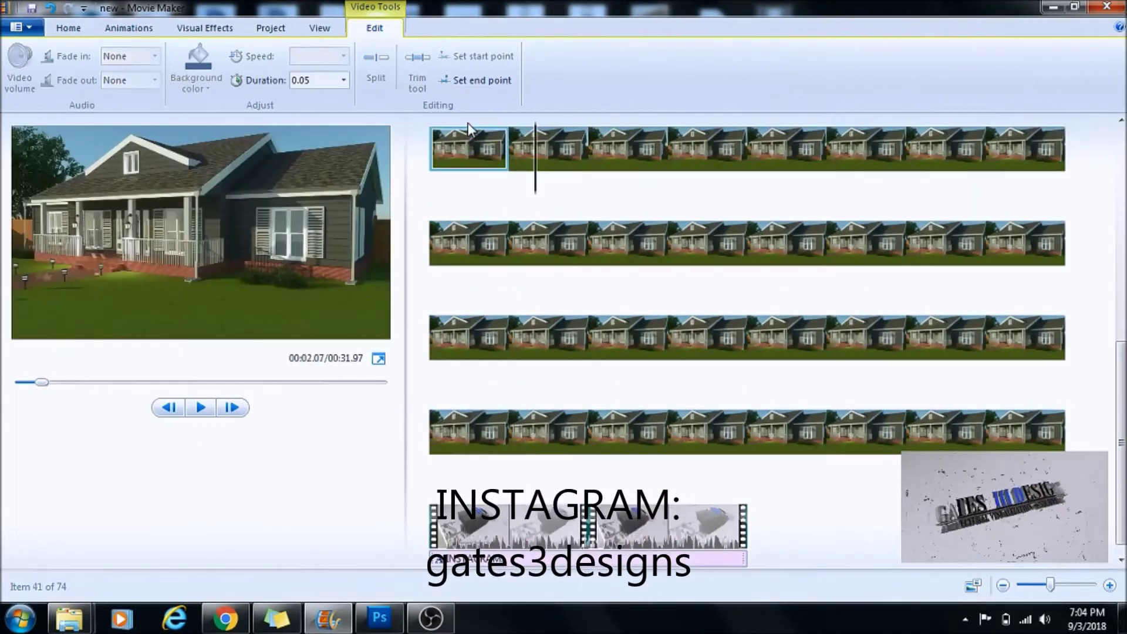
pyautogui.moveTo(1121, 383); pyautogui.dragTo(1123, 313)
pyautogui.click(534, 253)
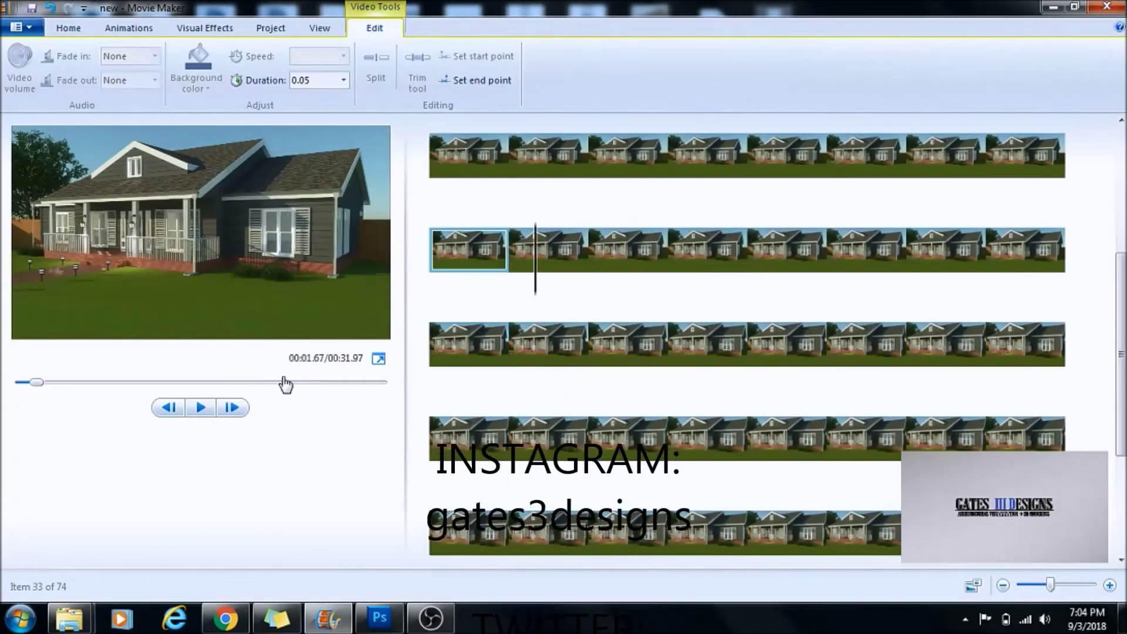
pyautogui.click(200, 407)
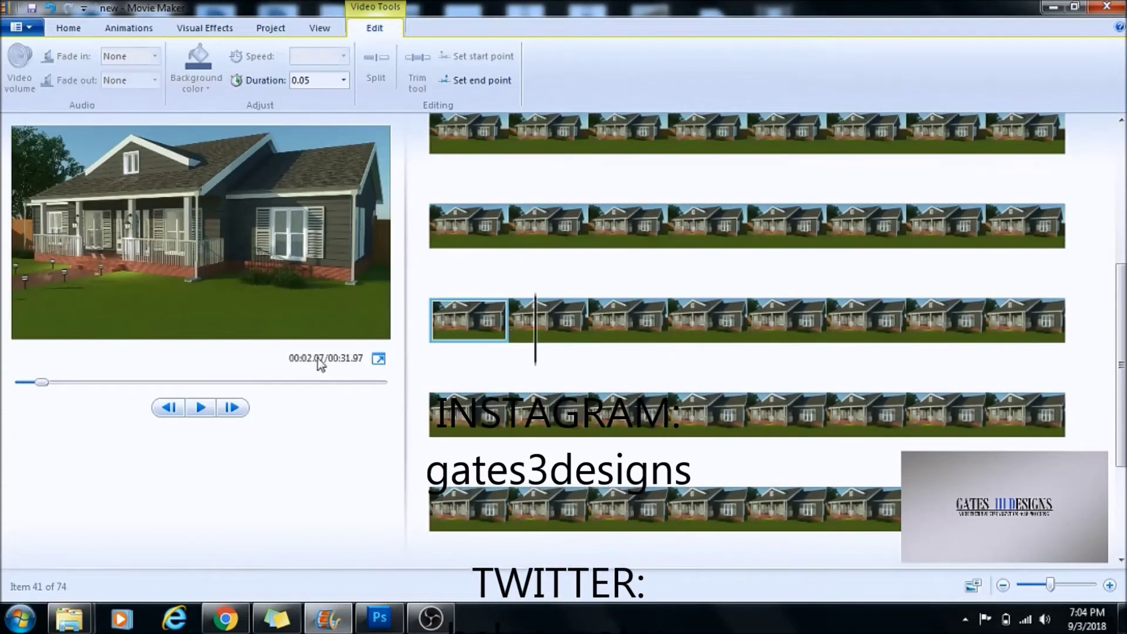
pyautogui.click(200, 413)
# Step: Remove house frames 49 to 72, directly ahead of the logo clips
pyautogui.click(872, 314)
pyautogui.click(945, 317)
pyautogui.click(999, 319)
pyautogui.click(452, 412)
pyautogui.scroll(-2, 1122, 496)
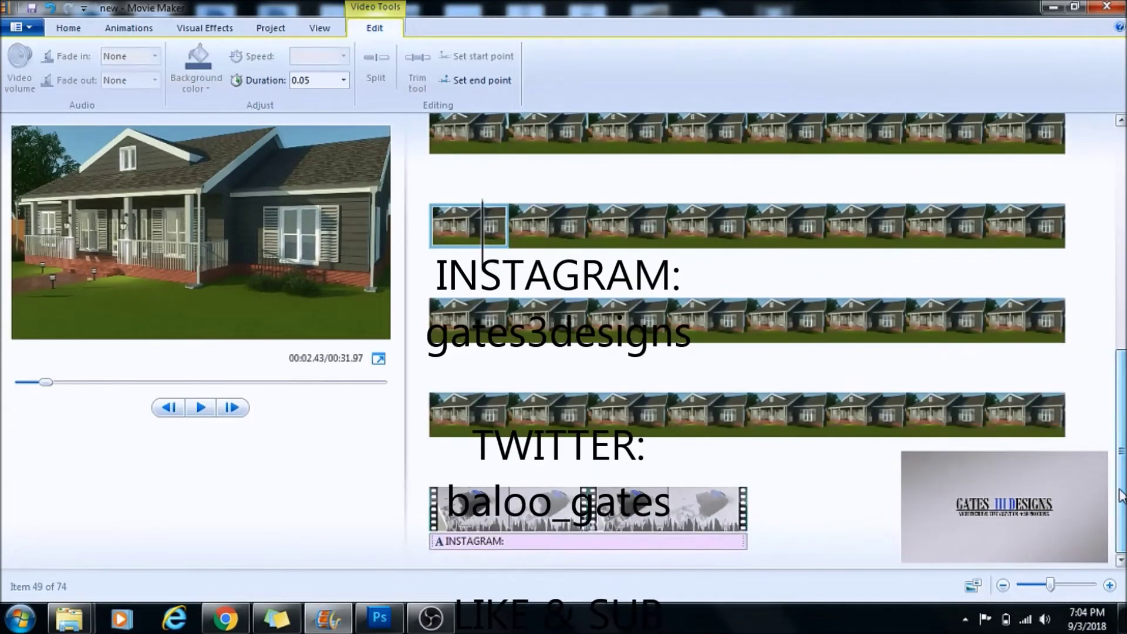
pyautogui.keyDown('shift'); pyautogui.click(1034, 427); pyautogui.keyUp('shift')
pyautogui.click(916, 523)
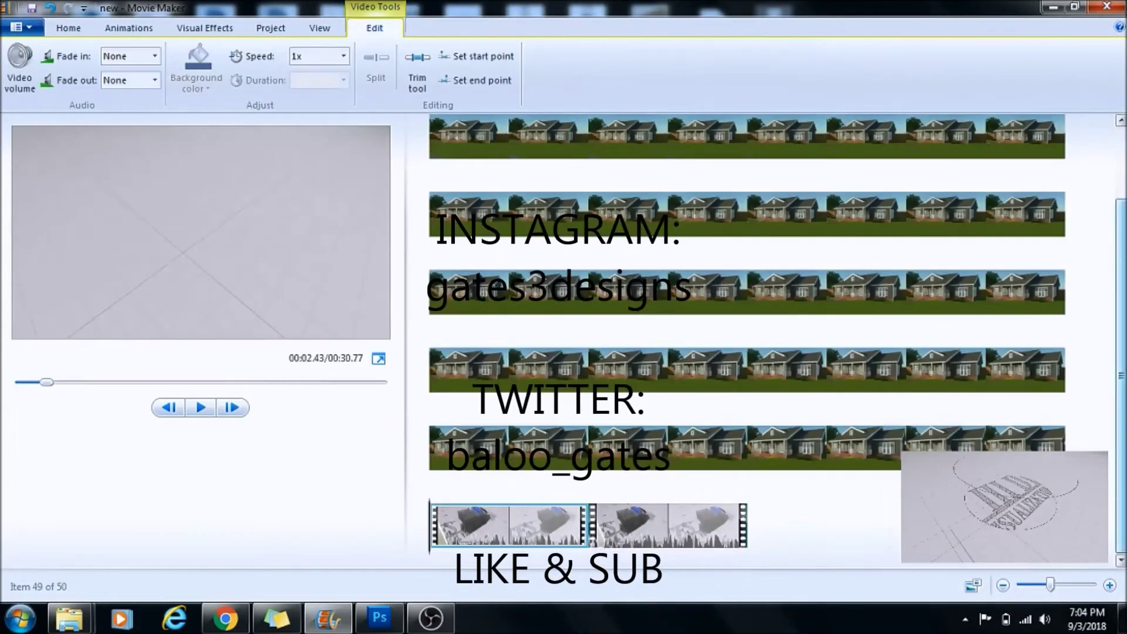
# Step: Play the trimmed frame sequence through to the start of the first logo clip
pyautogui.click(486, 152)
pyautogui.click(200, 408)
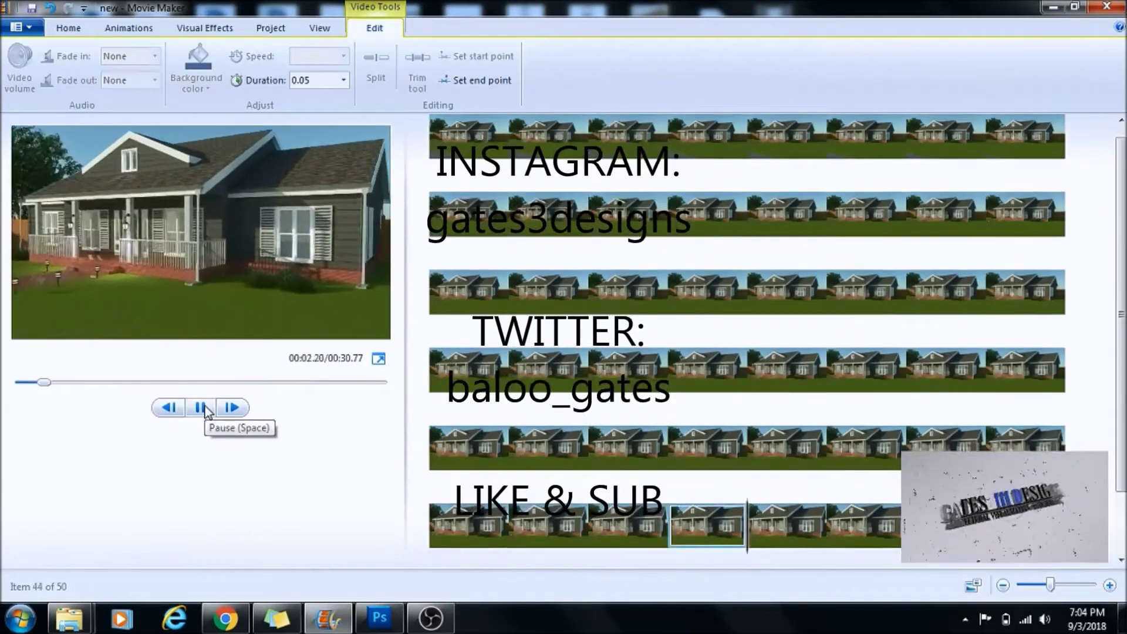
pyautogui.click(204, 409)
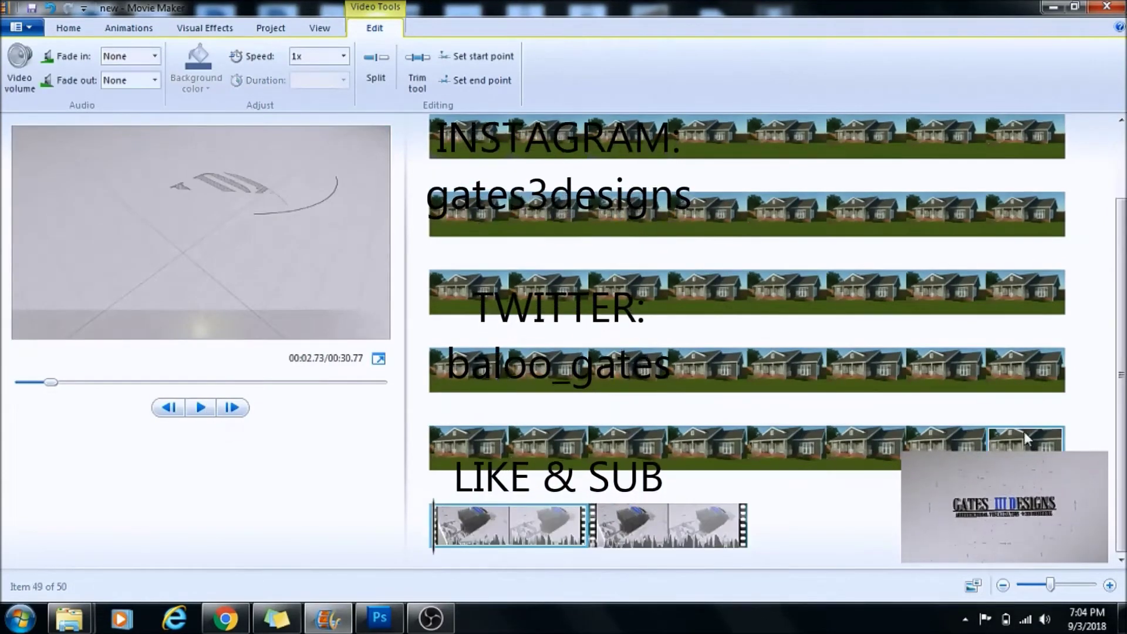
# Step: Copy all 48 house frames and paste them after the last one, ahead of the logo clips
pyautogui.press('Left')
pyautogui.hotkey('ctrl', 'a')
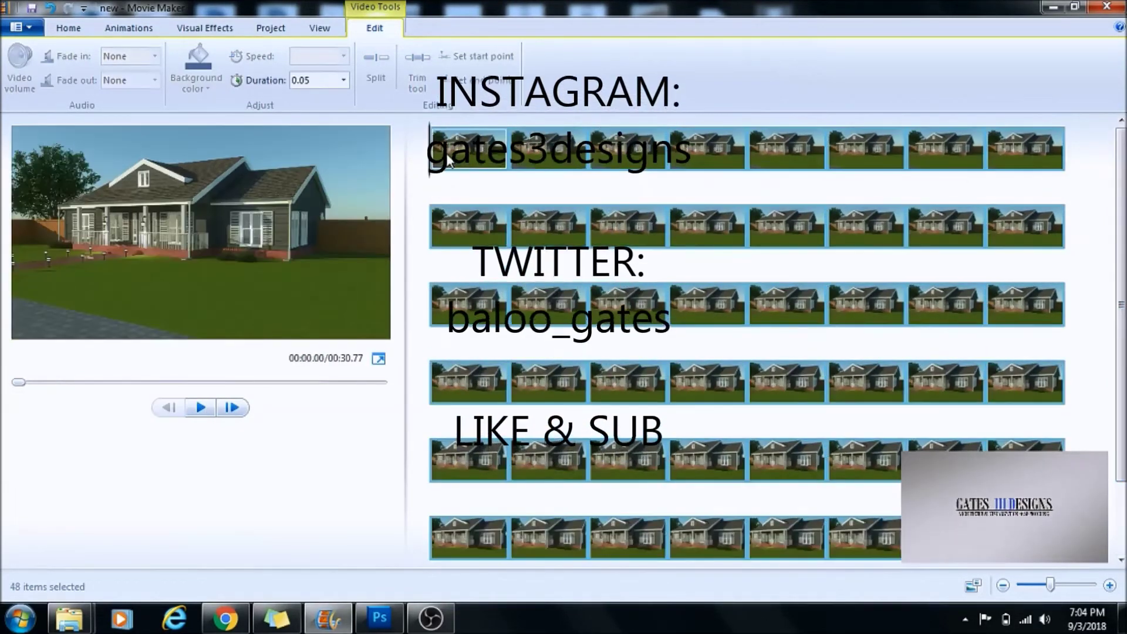
pyautogui.scroll(-2, 868, 123)
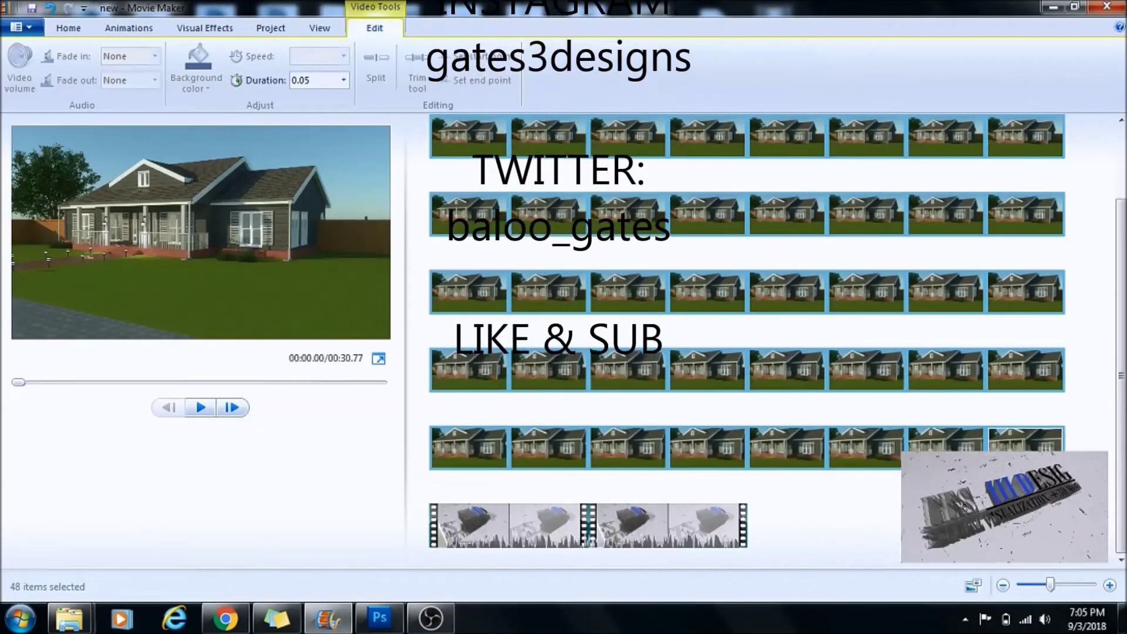
pyautogui.hotkey('ctrl', 'v')
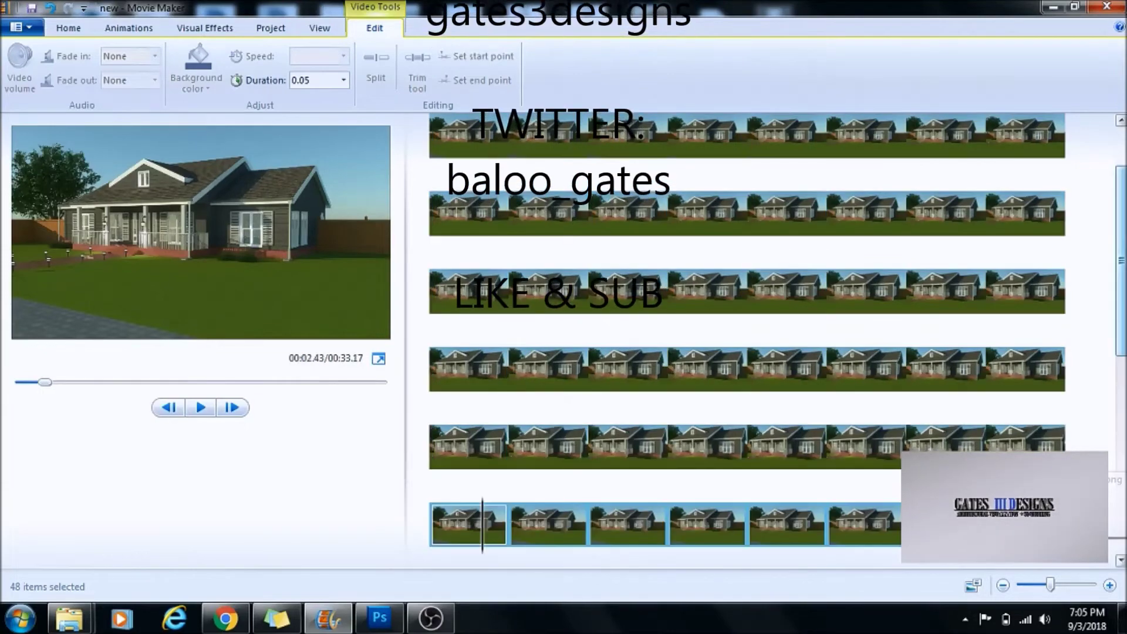
# Step: Play the doubled sequence and paste the 48 house frames once more after its last frame
pyautogui.click(195, 406)
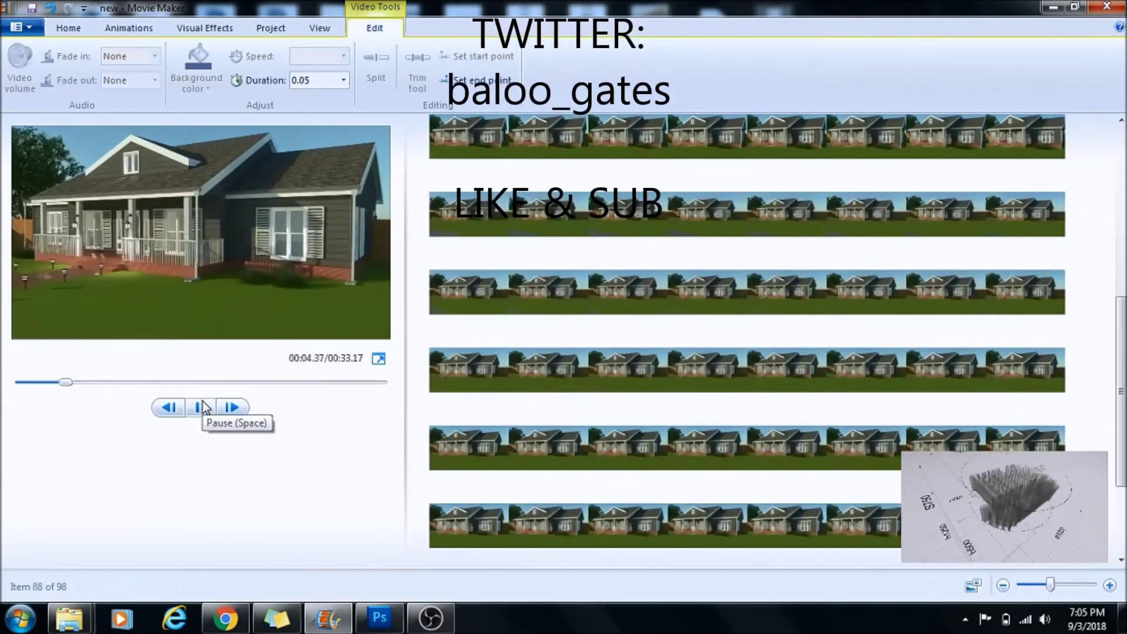
pyautogui.click(200, 406)
pyautogui.click(1036, 444)
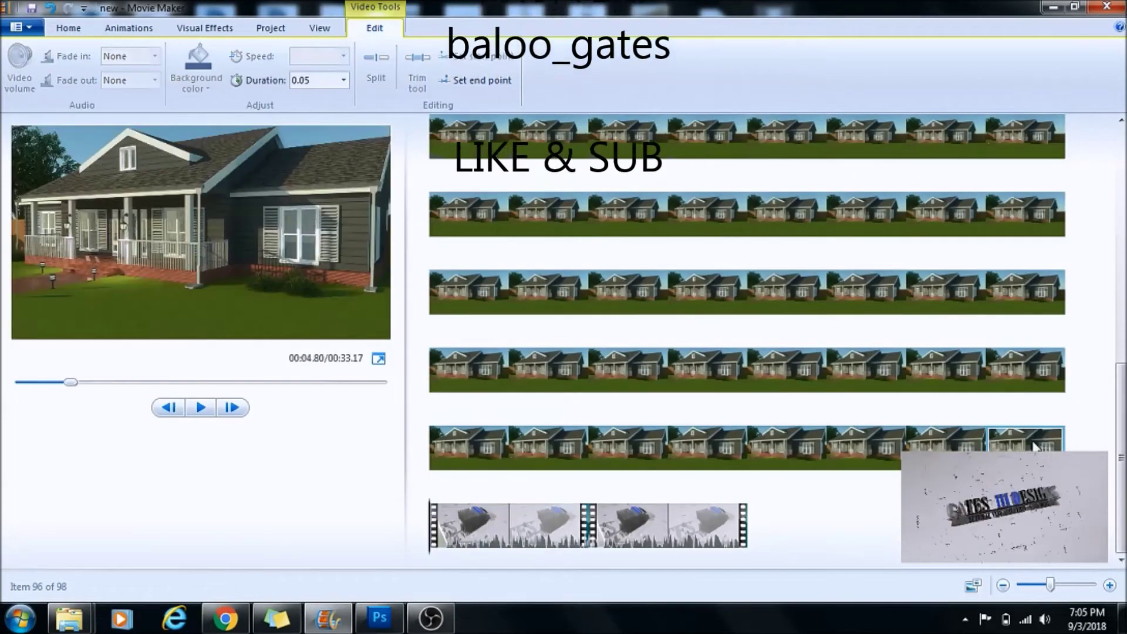
pyautogui.hotkey('ctrl', 'v')
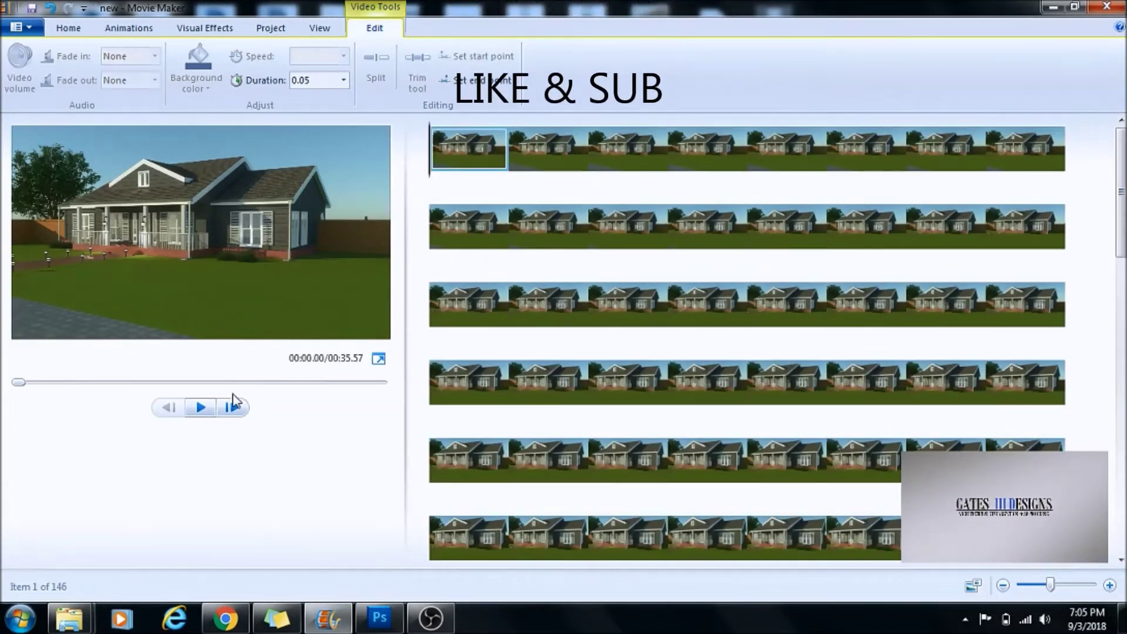
# Step: Play the extended sequence and replay the jump between the first and second run of the camera motion
pyautogui.click(210, 412)
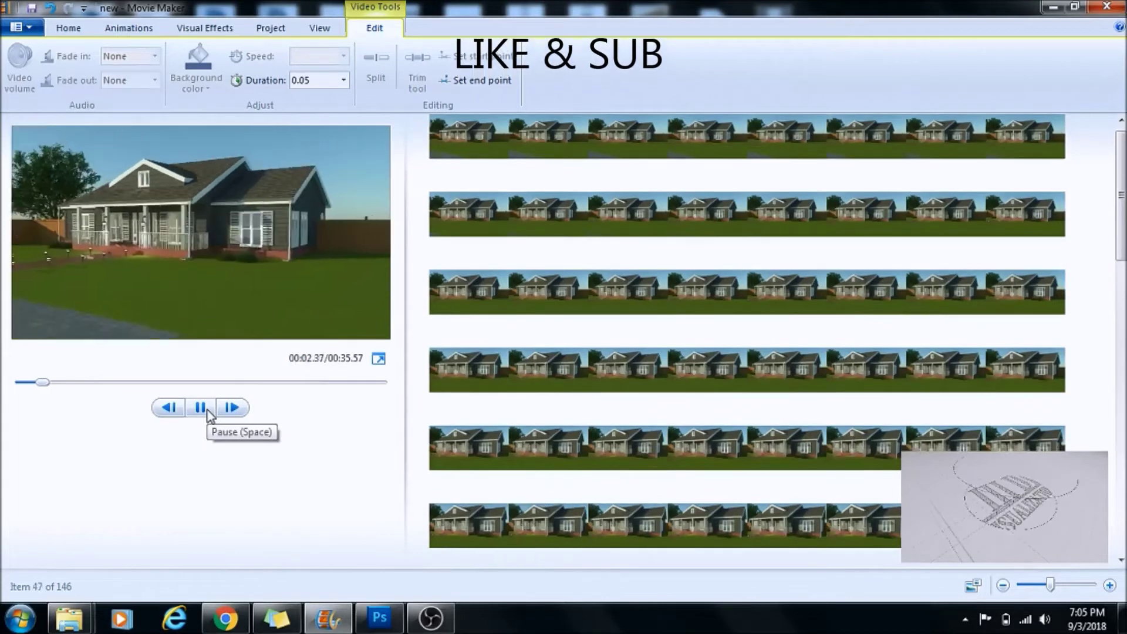
pyautogui.click(210, 413)
pyautogui.click(455, 370)
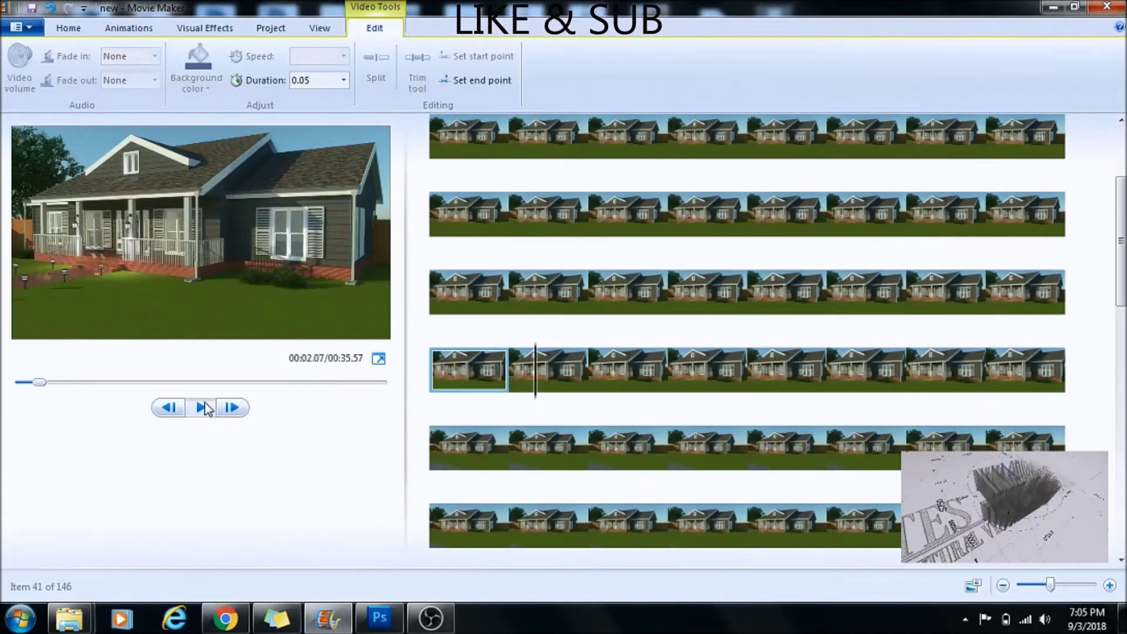
pyautogui.click(601, 370)
pyautogui.click(216, 414)
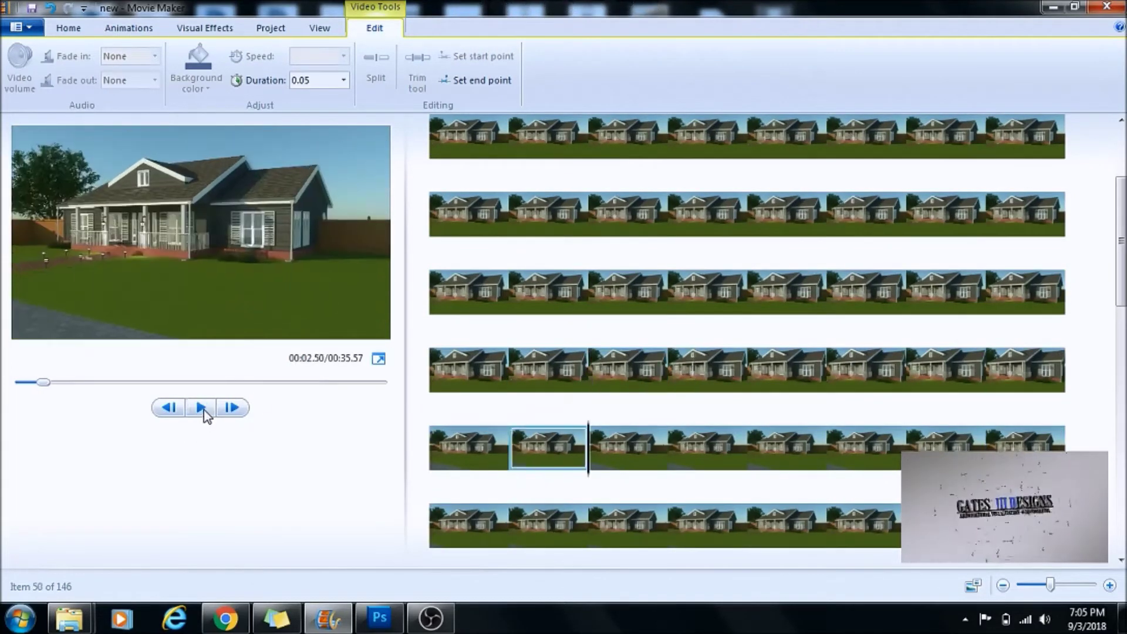
pyautogui.click(209, 408)
pyautogui.click(200, 411)
pyautogui.click(200, 409)
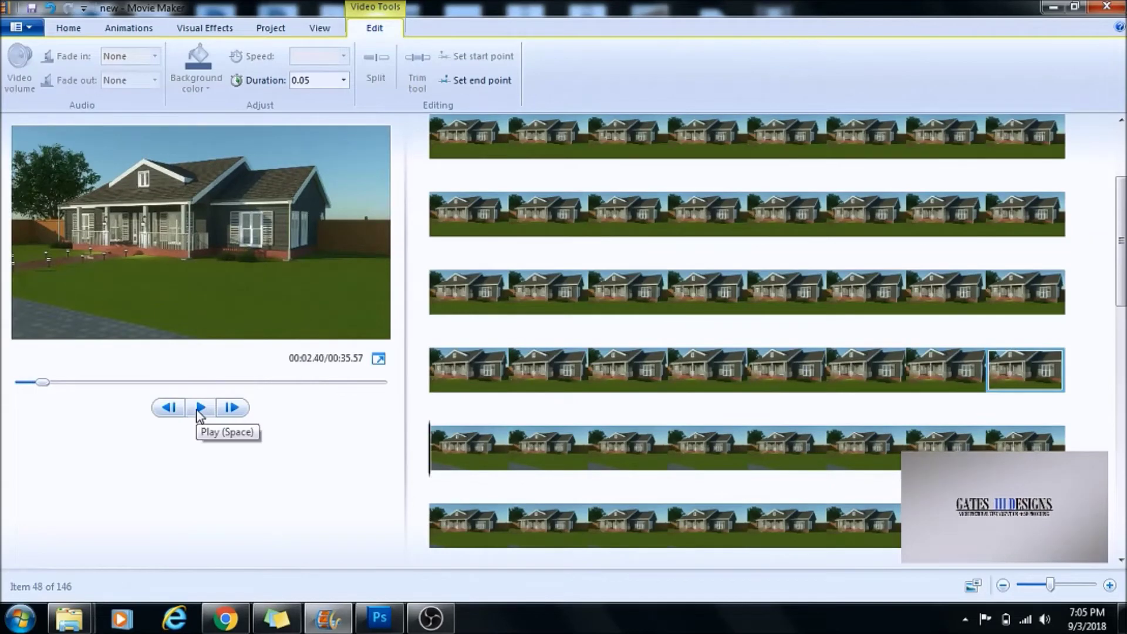
# Step: Add a transition to frame 50, near the start of the second run of house frames
pyautogui.click(482, 447)
pyautogui.click(131, 34)
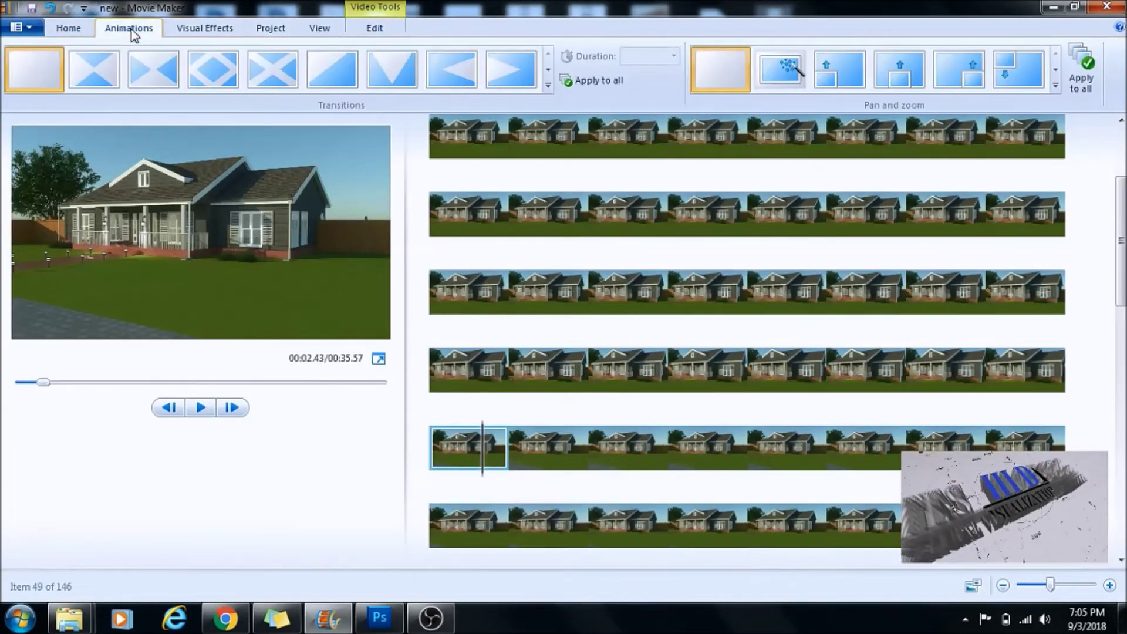
pyautogui.click(549, 70)
pyautogui.scroll(1, 151, 70)
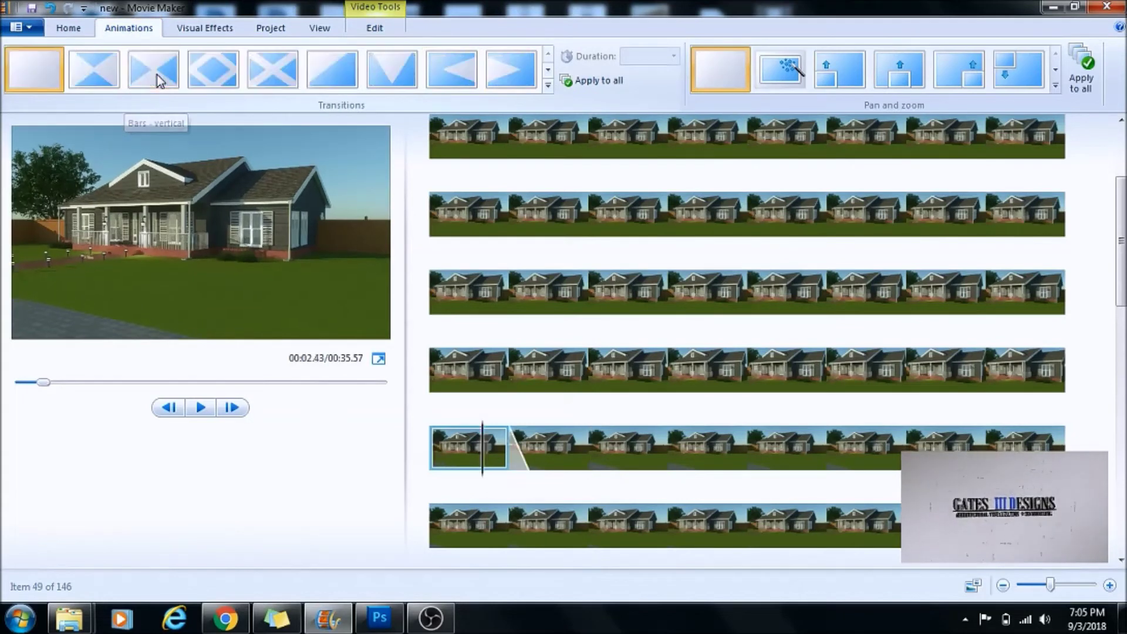
# Step: Play the timeline across the added transition and on into the first logo clip, replaying the passage around frame 50
pyautogui.click(201, 408)
pyautogui.click(1001, 360)
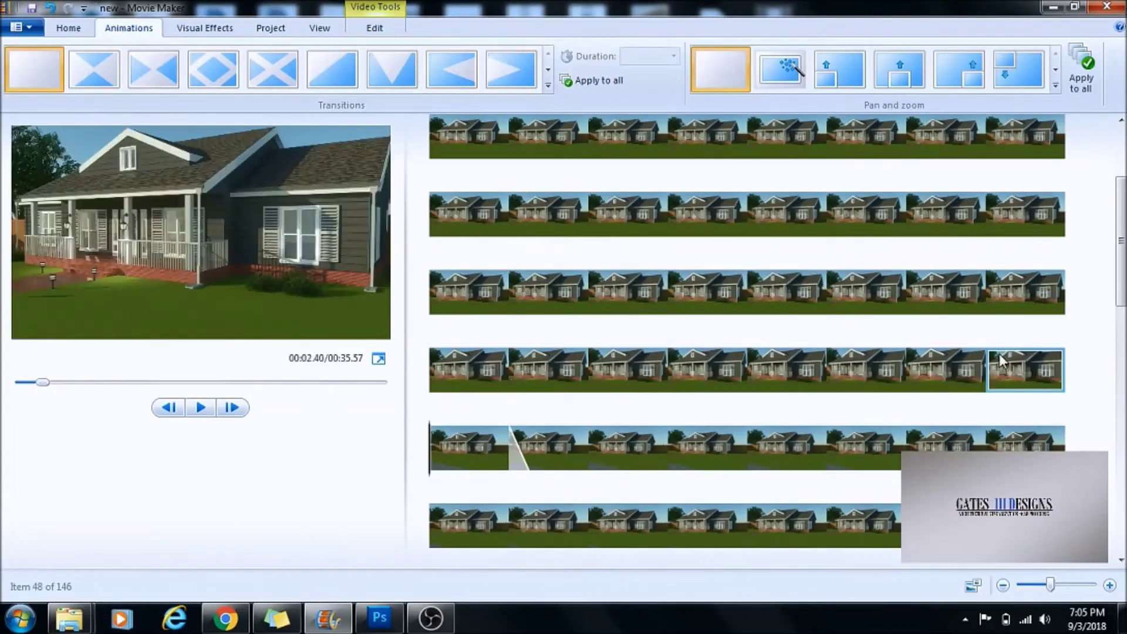
pyautogui.click(200, 408)
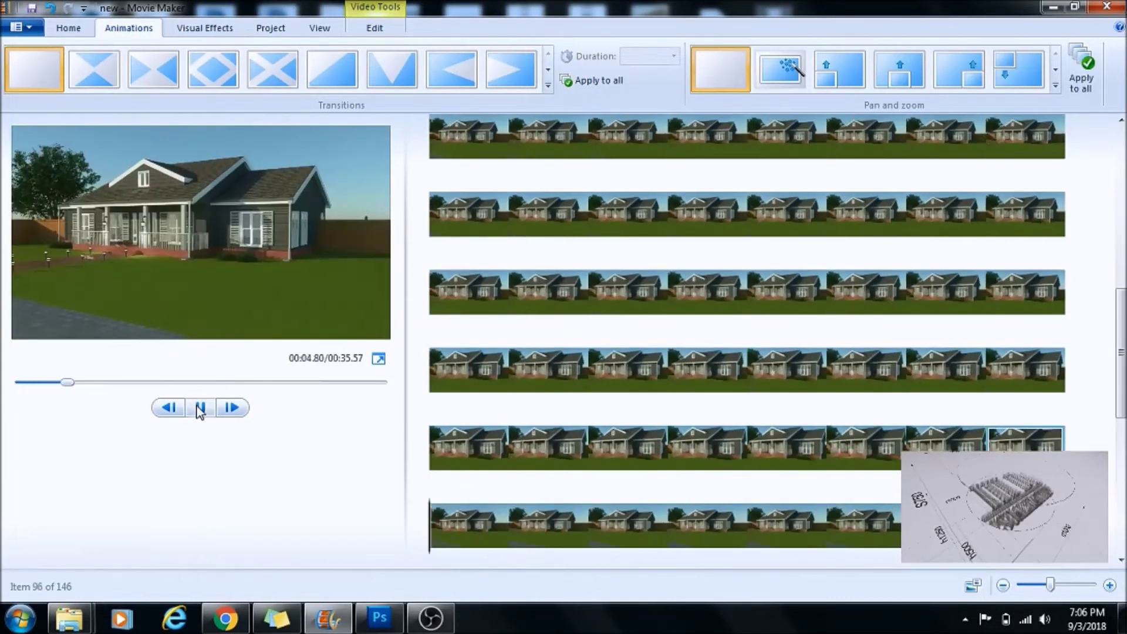
pyautogui.click(200, 408)
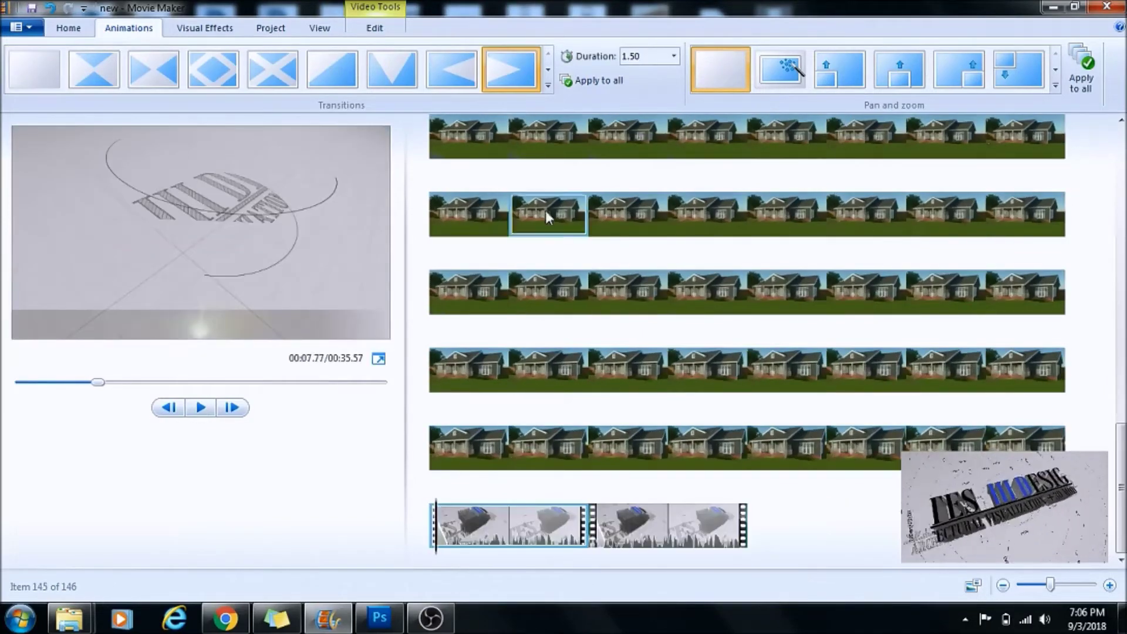
pyautogui.moveTo(1122, 429); pyautogui.dragTo(1123, 136)
pyautogui.click(624, 486)
pyautogui.click(200, 407)
pyautogui.click(200, 407)
# Step: Browse the visual effects, pan and zoom presets and transitions available for frame 50
pyautogui.click(533, 534)
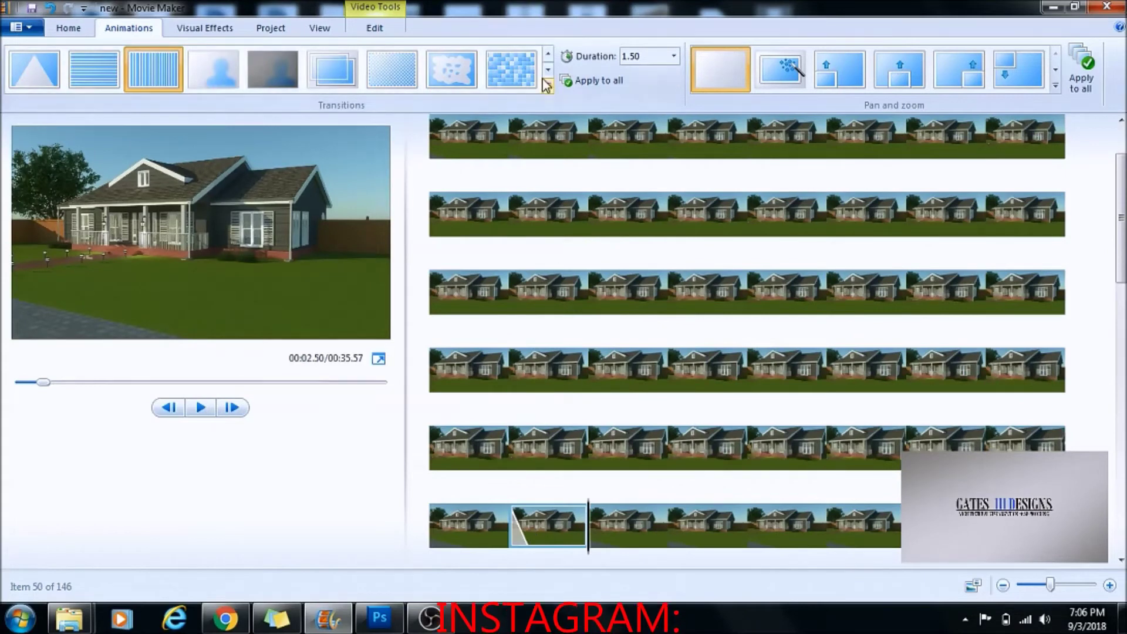
pyautogui.click(205, 28)
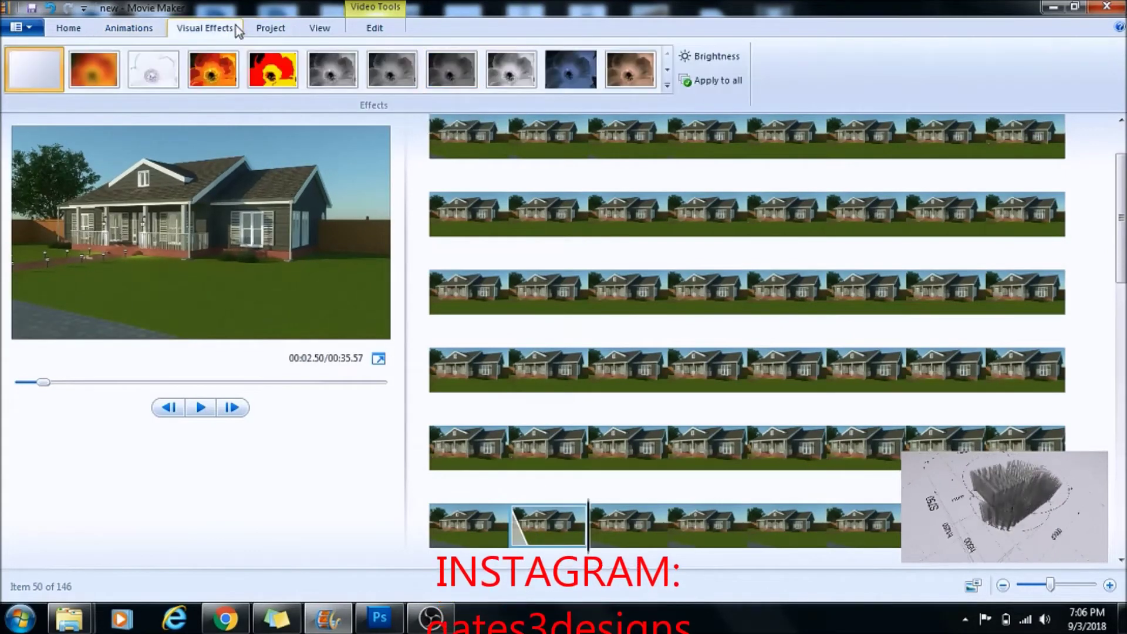
pyautogui.click(667, 70)
pyautogui.click(667, 70)
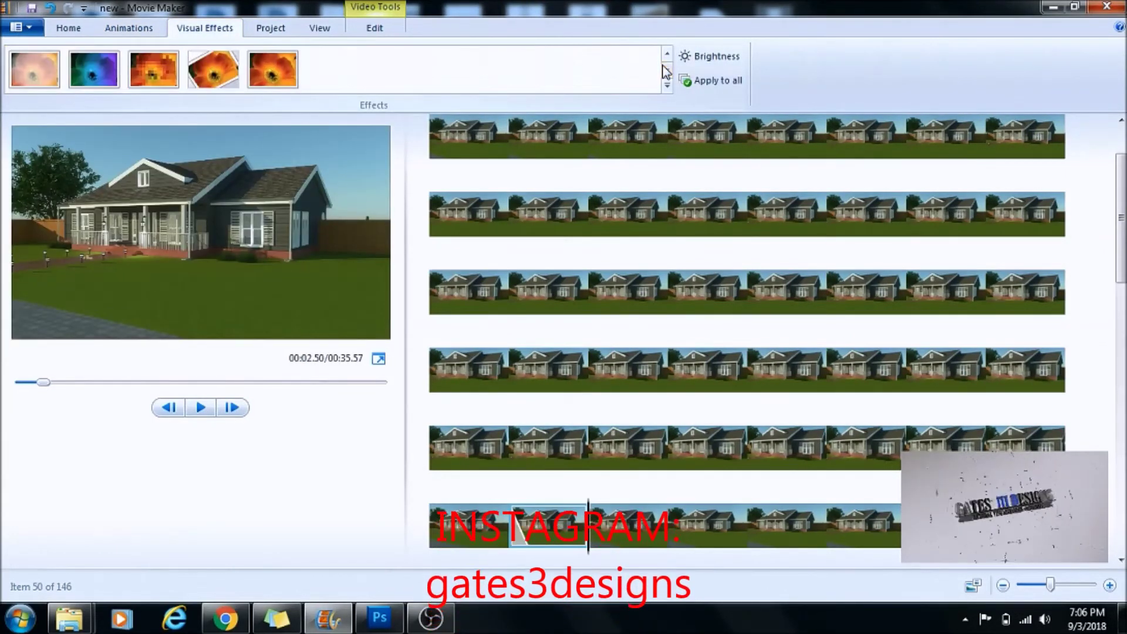
pyautogui.click(135, 29)
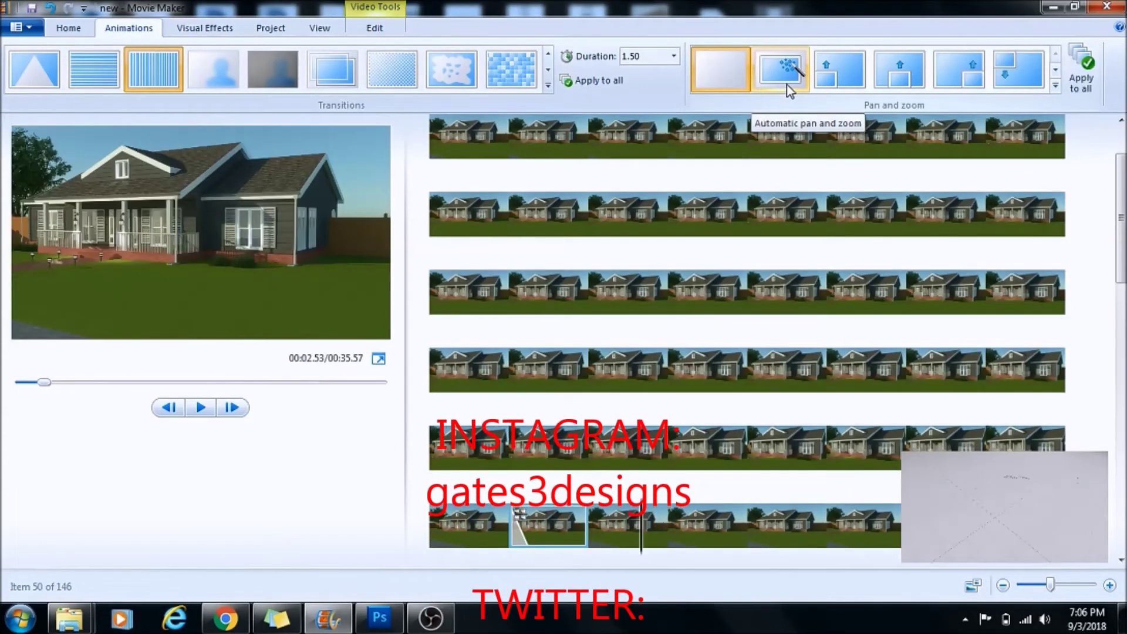
pyautogui.click(548, 69)
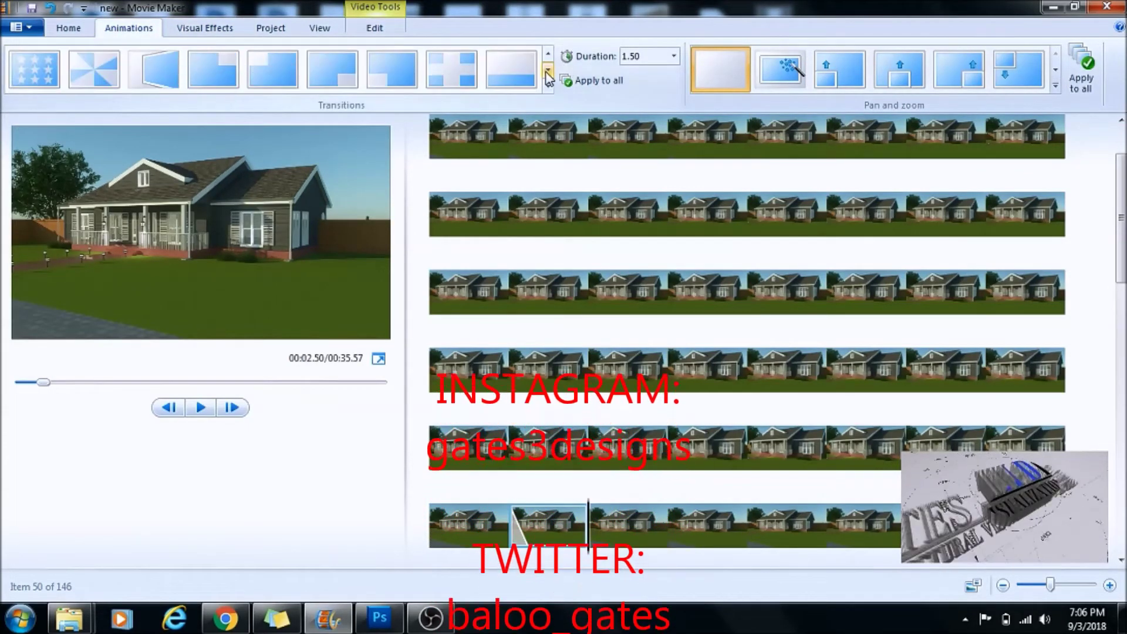
pyautogui.click(548, 69)
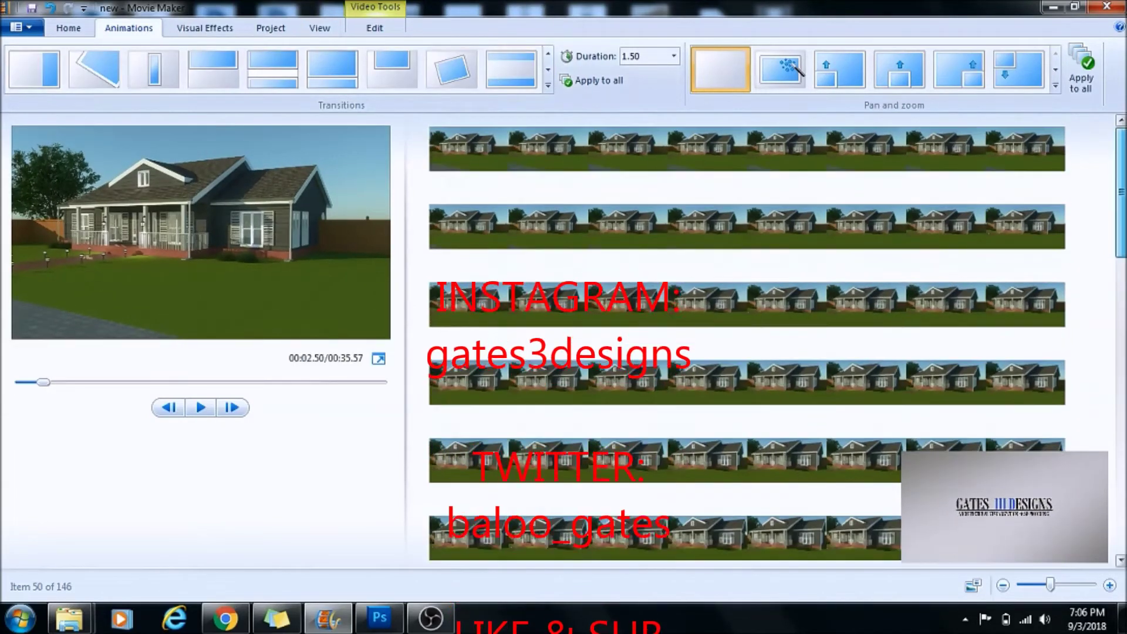
# Step: Replay the whole sequence from near its beginning into the first logo clip
pyautogui.click(200, 407)
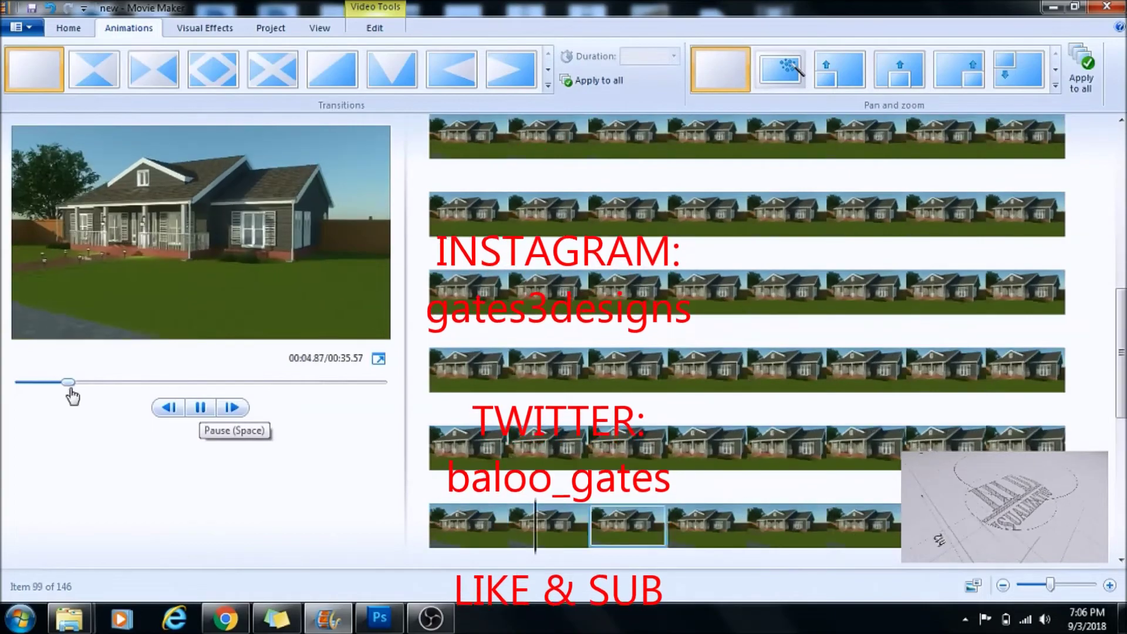
pyautogui.moveTo(66, 382); pyautogui.dragTo(23, 383)
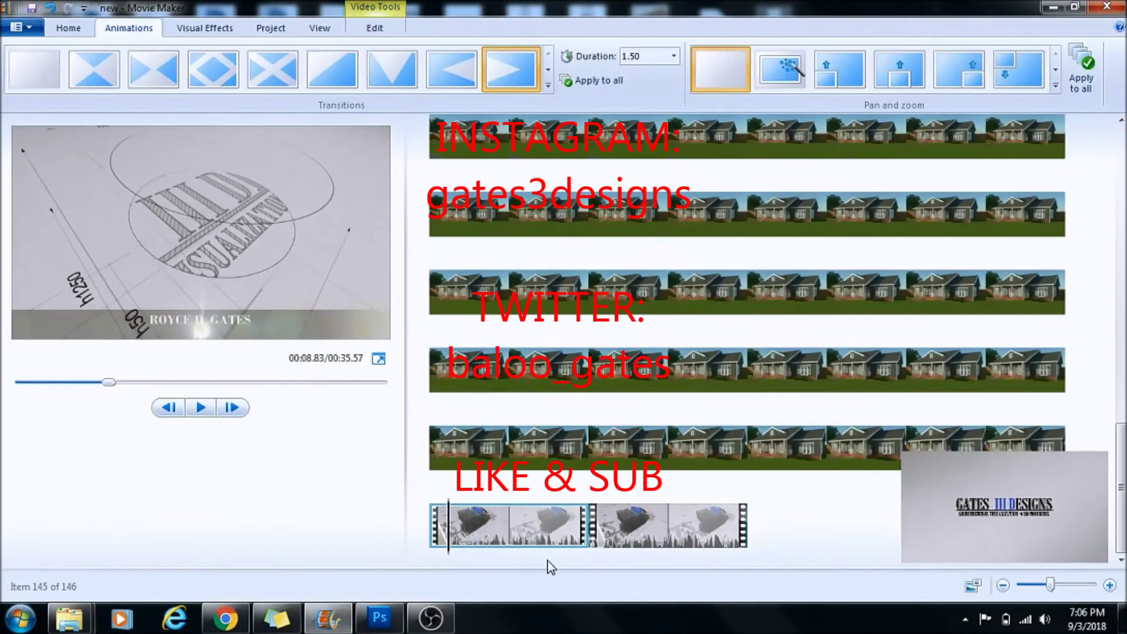
# Step: Change the first logo clip's transition to the diamond-shaped one and play the clip to check it
pyautogui.click(475, 515)
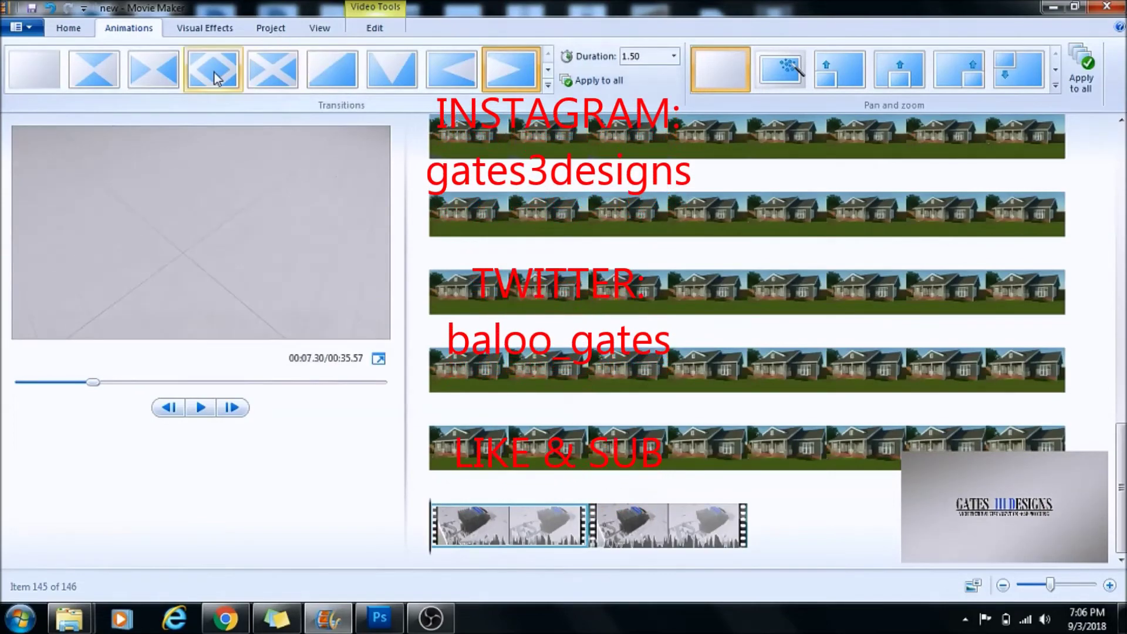
pyautogui.click(199, 408)
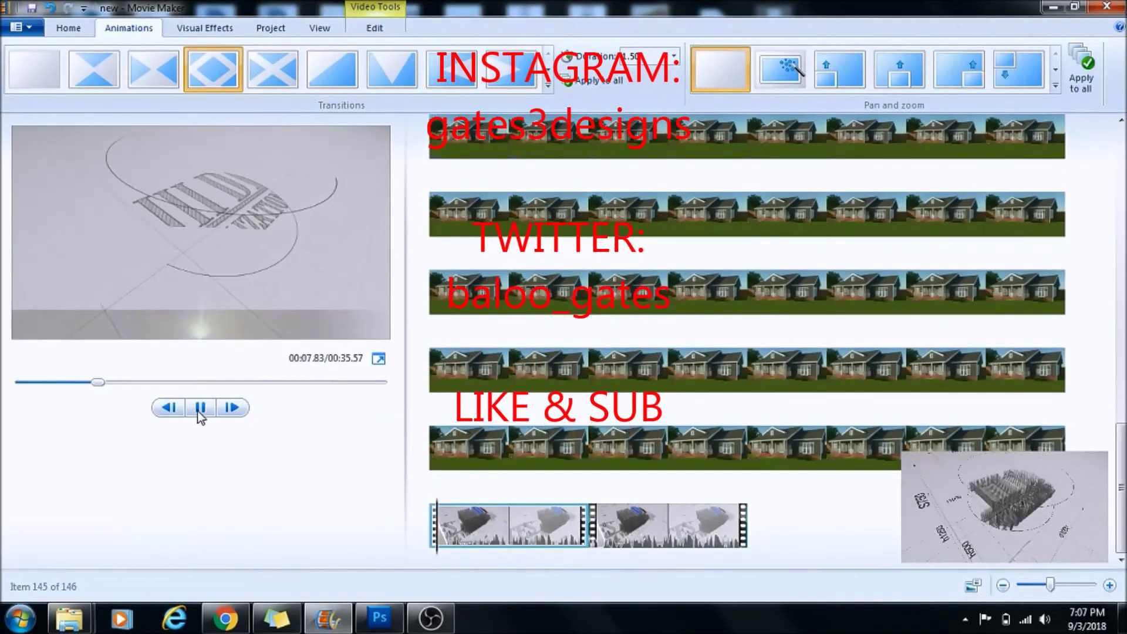
pyautogui.click(235, 406)
pyautogui.click(200, 407)
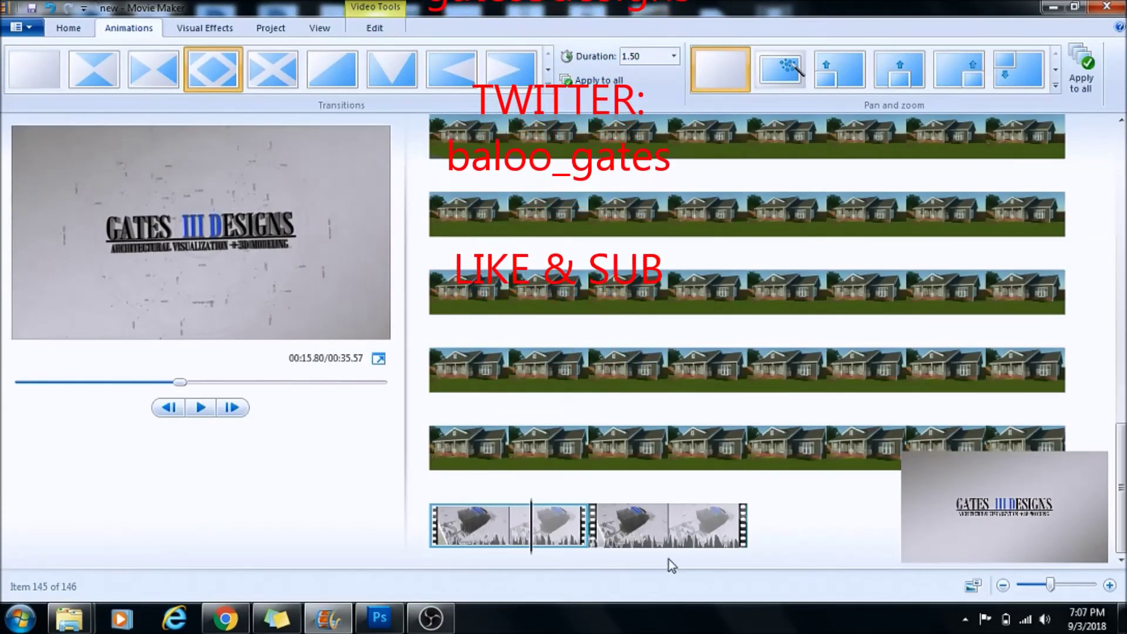
# Step: Remove the second logo clip from the end of the timeline and return to the first house frames
pyautogui.rightClick(663, 527)
pyautogui.click(708, 419)
pyautogui.moveTo(1120, 438); pyautogui.dragTo(1119, 112)
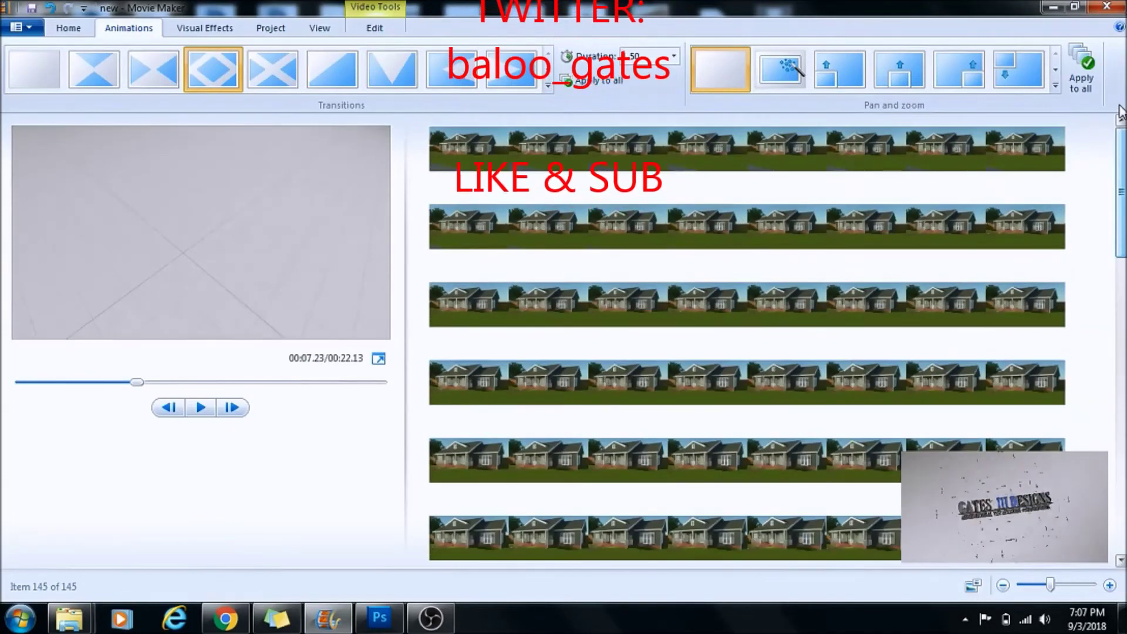
pyautogui.moveTo(1121, 116); pyautogui.dragTo(1111, 160)
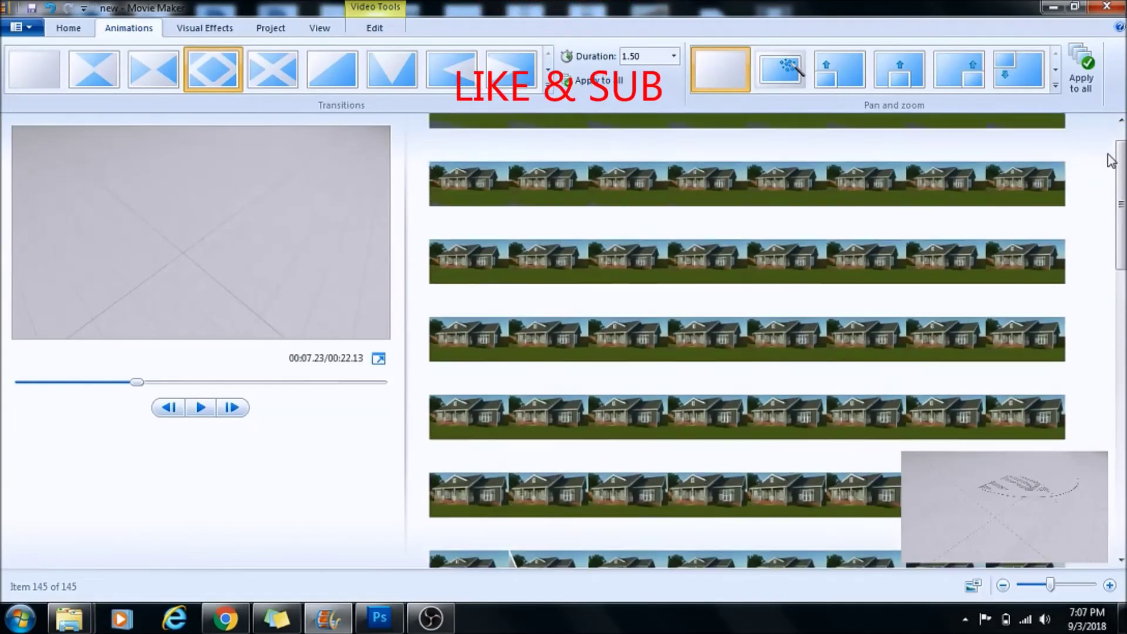